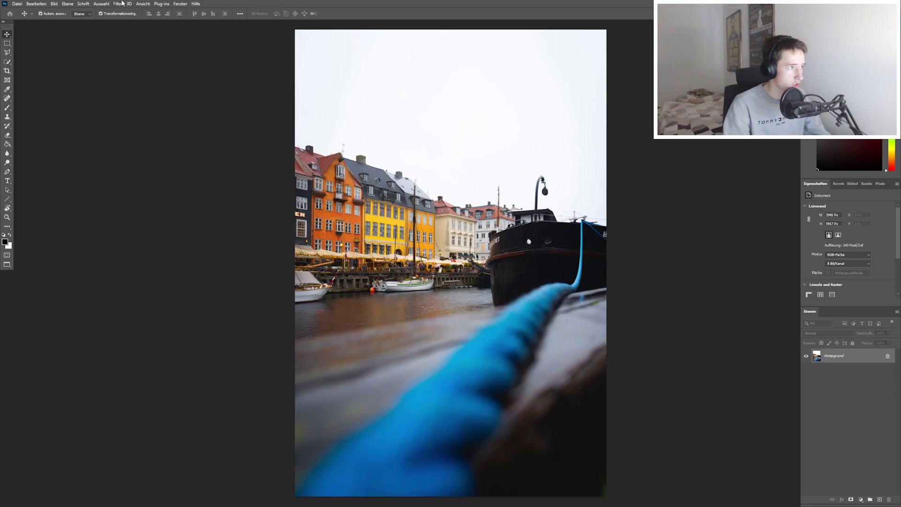
Select the harbour photo's main subject with Auswahl > Motiv.
{"action": "left_click", "coordinate": [101, 4]}
{"action": "left_click", "coordinate": [114, 86]}
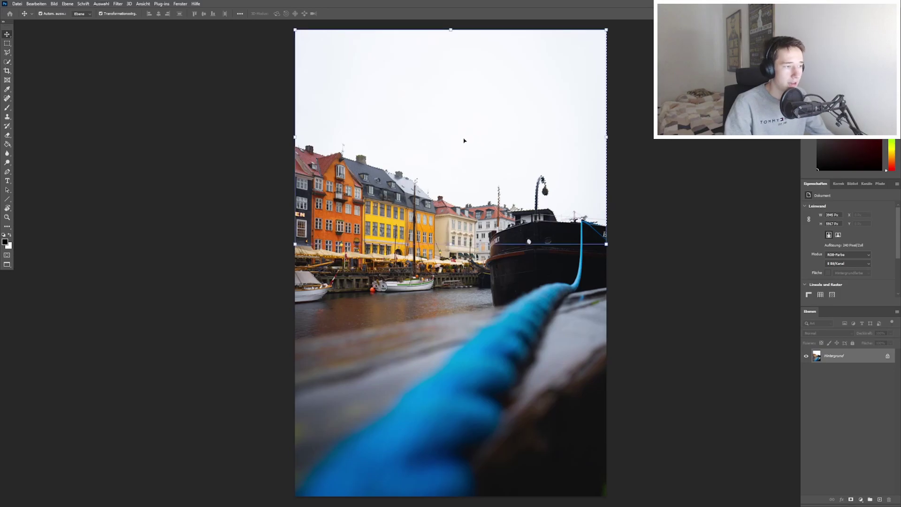
{"action": "scroll", "coordinate": [498, 127], "scroll_direction": "up", "scroll_amount": 2}
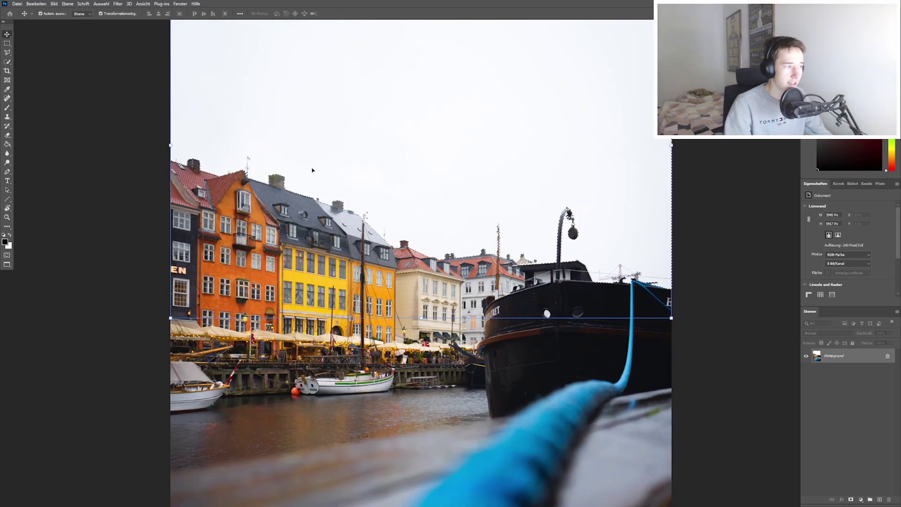
{"action": "scroll", "coordinate": [586, 179], "scroll_direction": "down", "scroll_amount": 1}
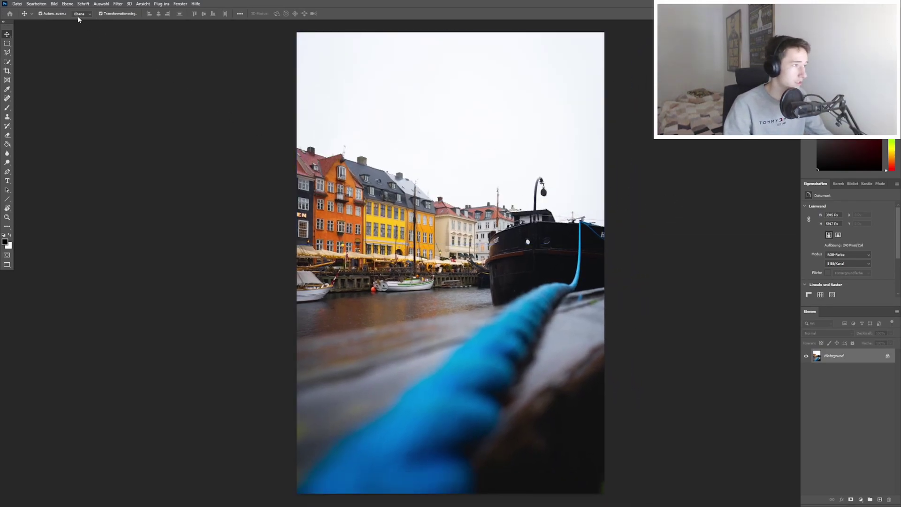
{"action": "left_click", "coordinate": [37, 4]}
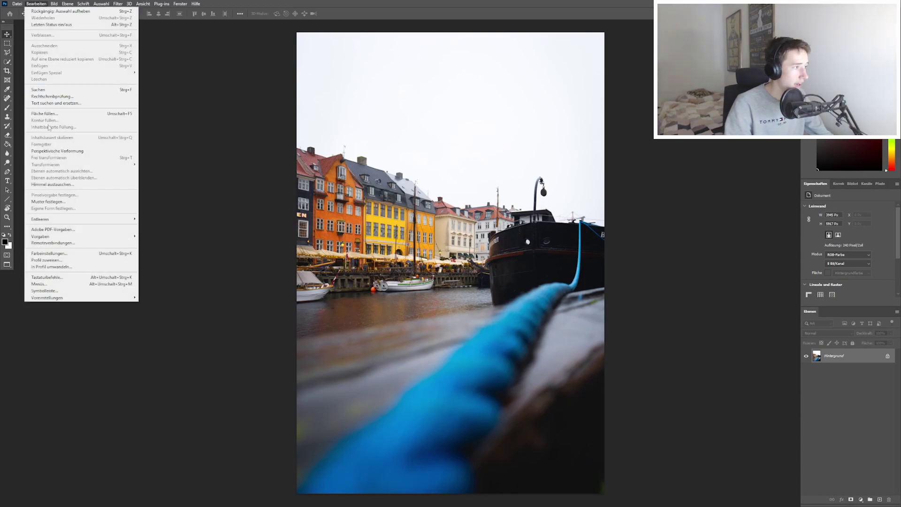
Launch Himmel austauschen and move its dialog to the left of the canvas.
{"action": "left_click", "coordinate": [58, 185]}
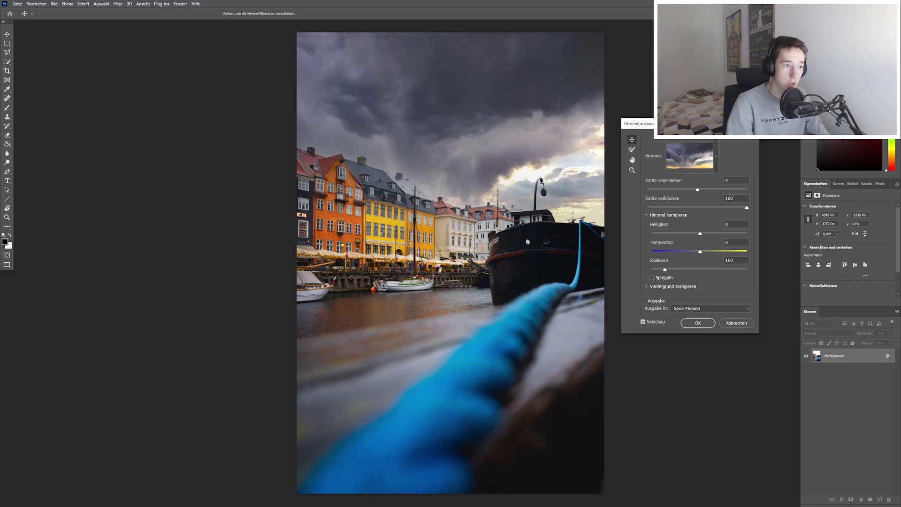
{"action": "left_click_drag", "start_coordinate": [704, 123], "coordinate": [220, 161]}
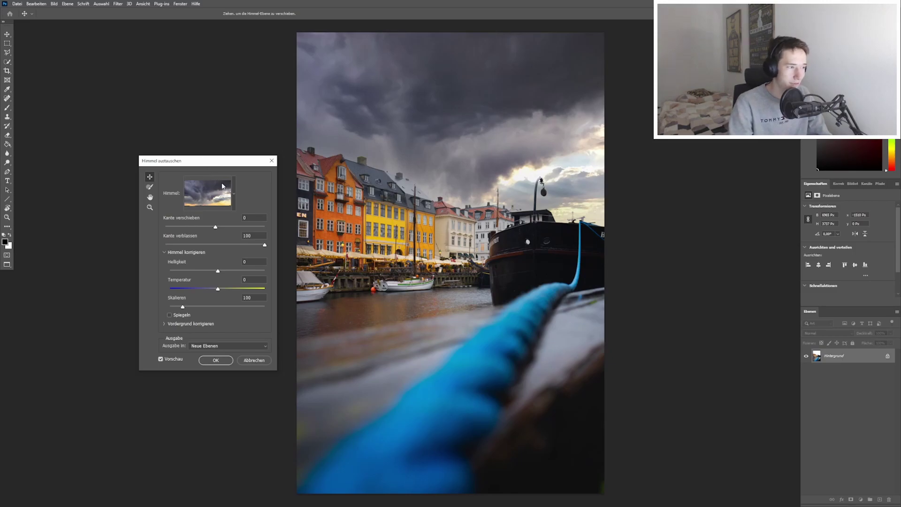
{"action": "mouse_move", "coordinate": [235, 193]}
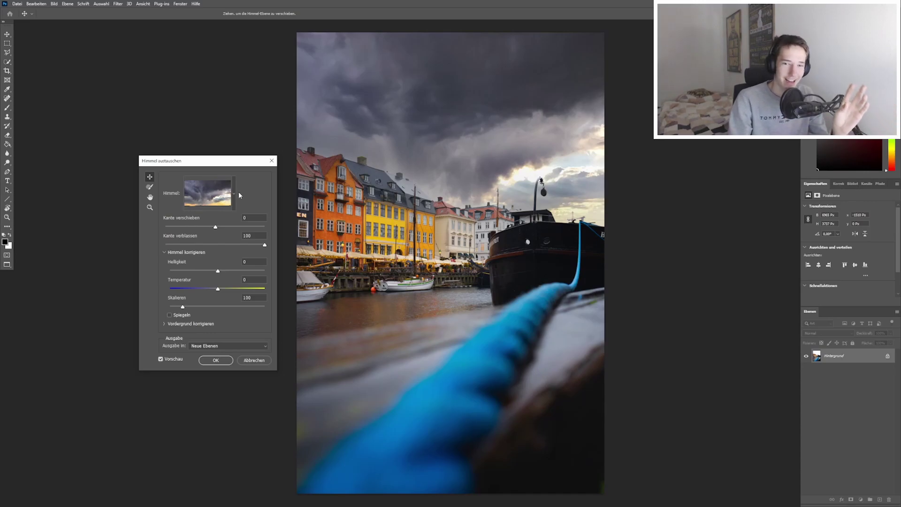
Try the plain blue sky preset from the Himmel preset picker.
{"action": "left_click", "coordinate": [234, 194]}
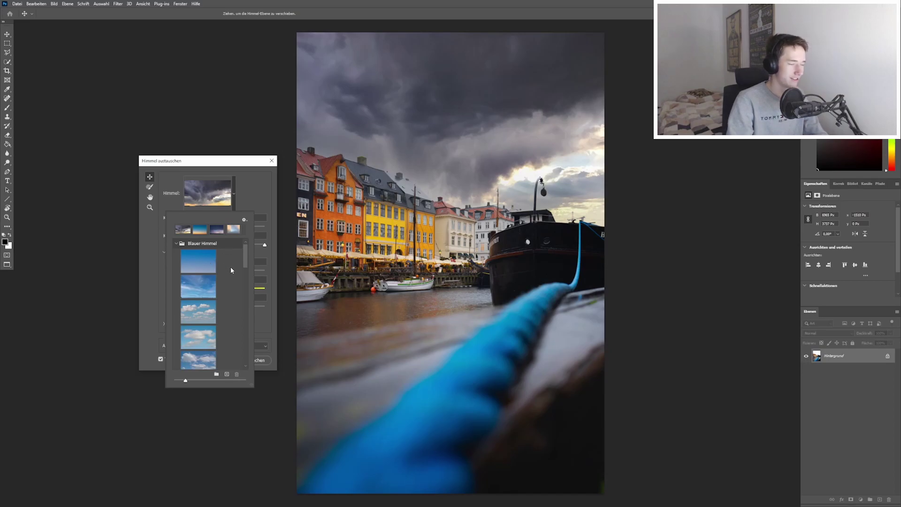
{"action": "left_click", "coordinate": [210, 264]}
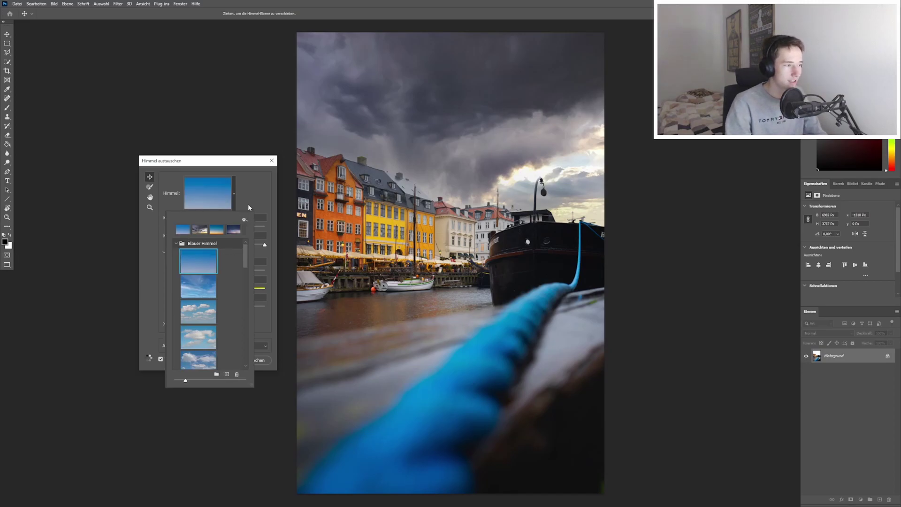
{"action": "left_click", "coordinate": [249, 204]}
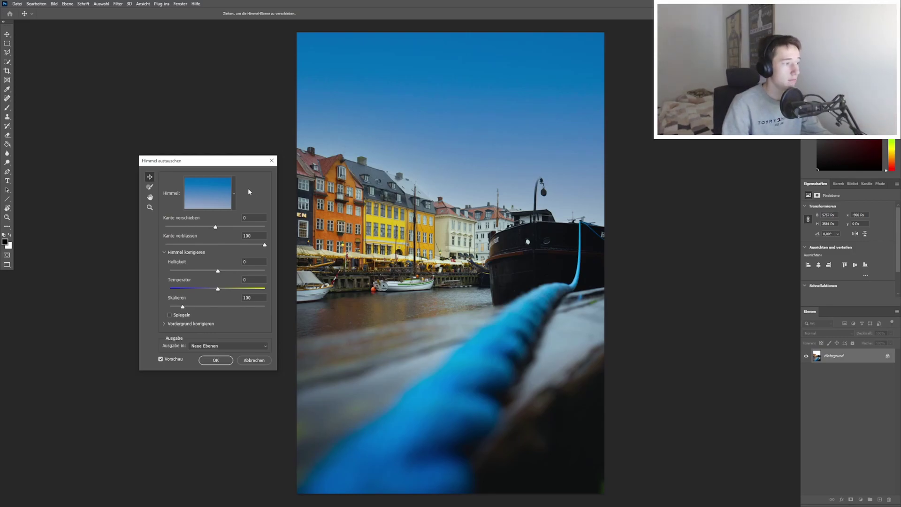
Browse the Blauer Himmel cloud presets, settling on a dark sky with wispy white clouds.
{"action": "left_click", "coordinate": [234, 193]}
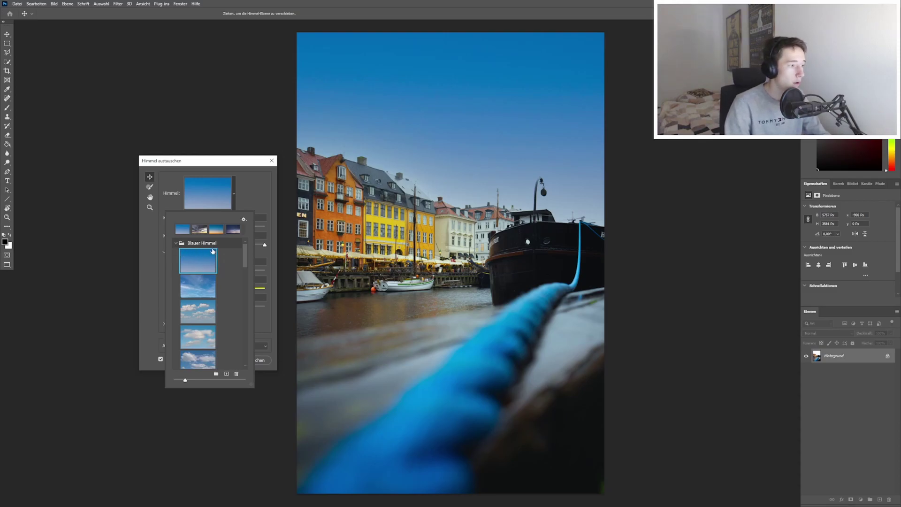
{"action": "left_click", "coordinate": [204, 288]}
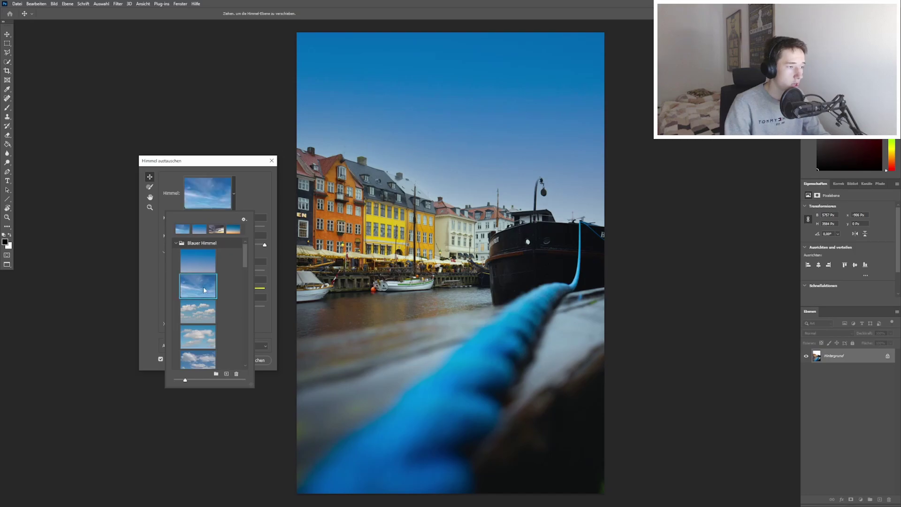
{"action": "scroll", "coordinate": [230, 277], "scroll_direction": "down", "scroll_amount": 1}
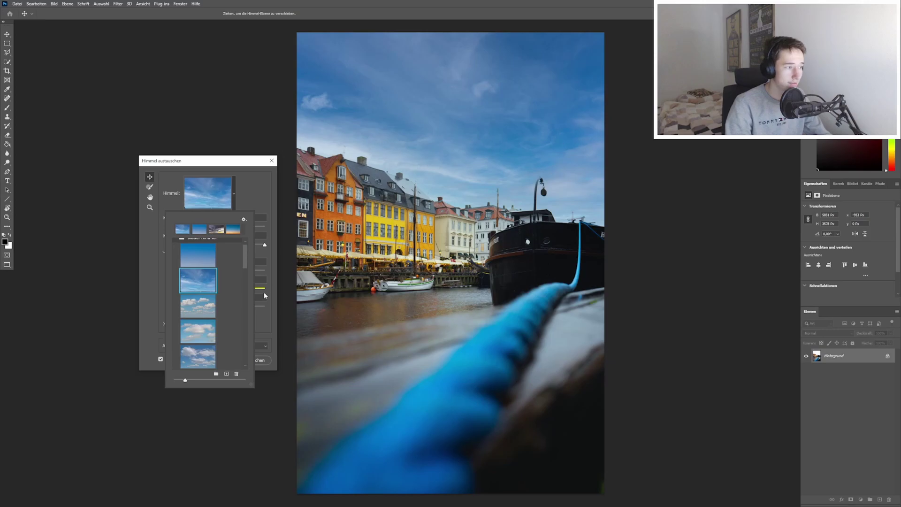
{"action": "left_click", "coordinate": [205, 302]}
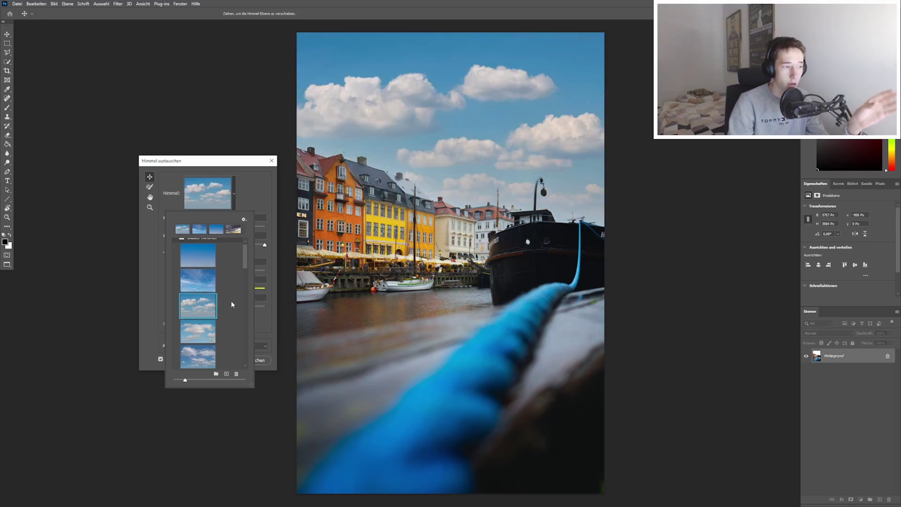
{"action": "left_click", "coordinate": [201, 332]}
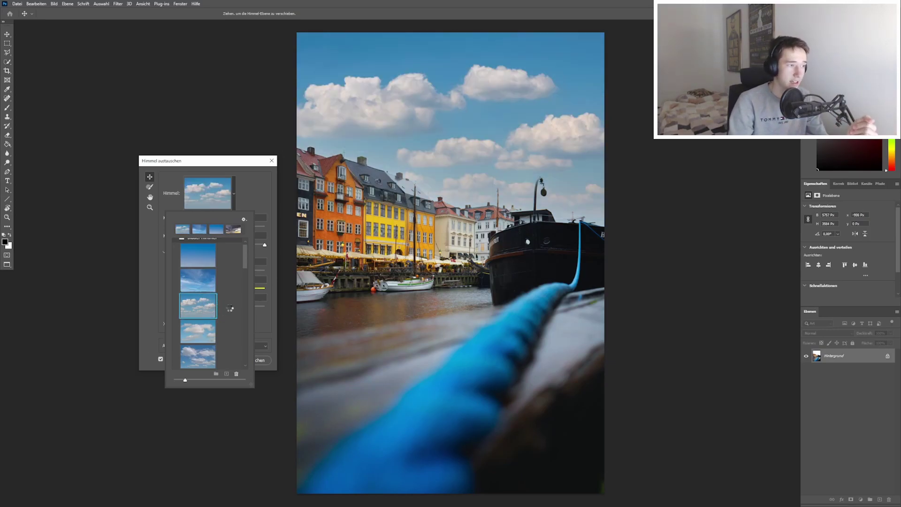
{"action": "scroll", "coordinate": [237, 290], "scroll_direction": "down", "scroll_amount": 1}
{"action": "scroll", "coordinate": [238, 285], "scroll_direction": "down", "scroll_amount": 1}
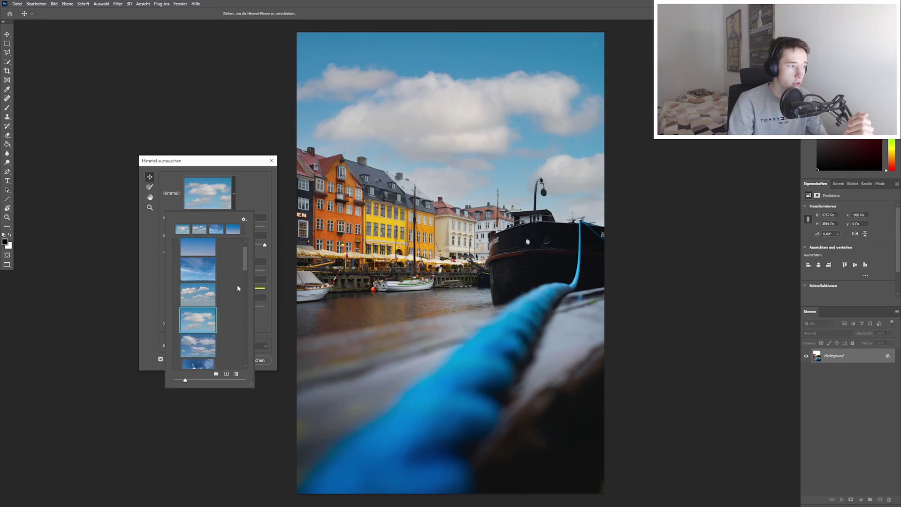
{"action": "scroll", "coordinate": [232, 297], "scroll_direction": "down", "scroll_amount": 1}
{"action": "left_click", "coordinate": [233, 311]}
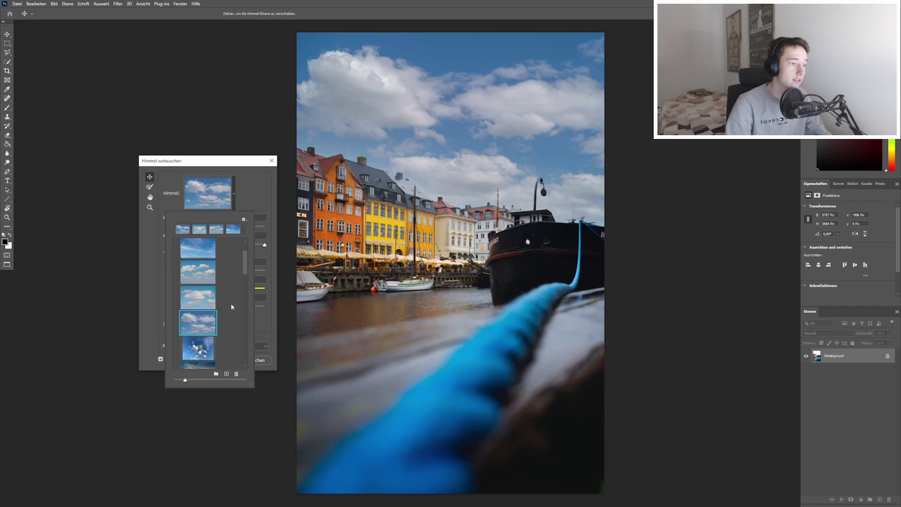
{"action": "scroll", "coordinate": [233, 310], "scroll_direction": "down", "scroll_amount": 3}
{"action": "left_click", "coordinate": [230, 305]}
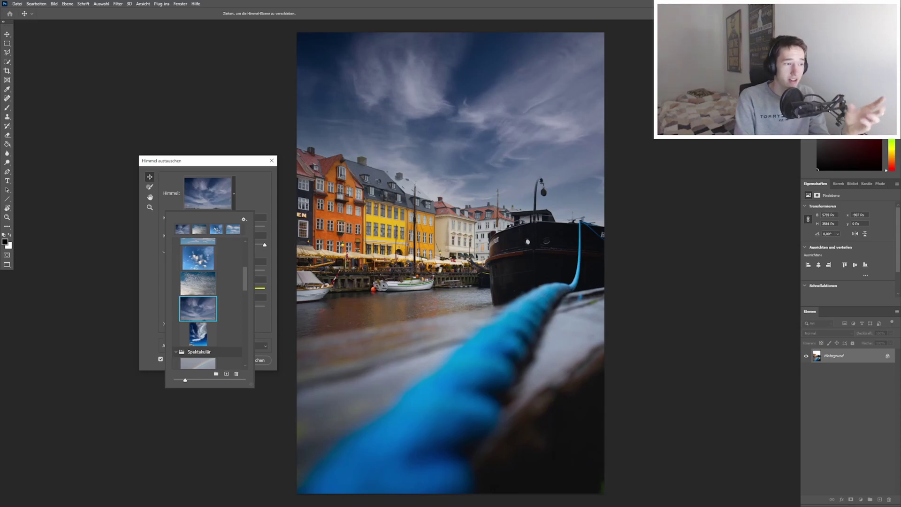
{"action": "scroll", "coordinate": [545, 181], "scroll_direction": "up", "scroll_amount": 3}
{"action": "scroll", "coordinate": [556, 184], "scroll_direction": "up", "scroll_amount": 2}
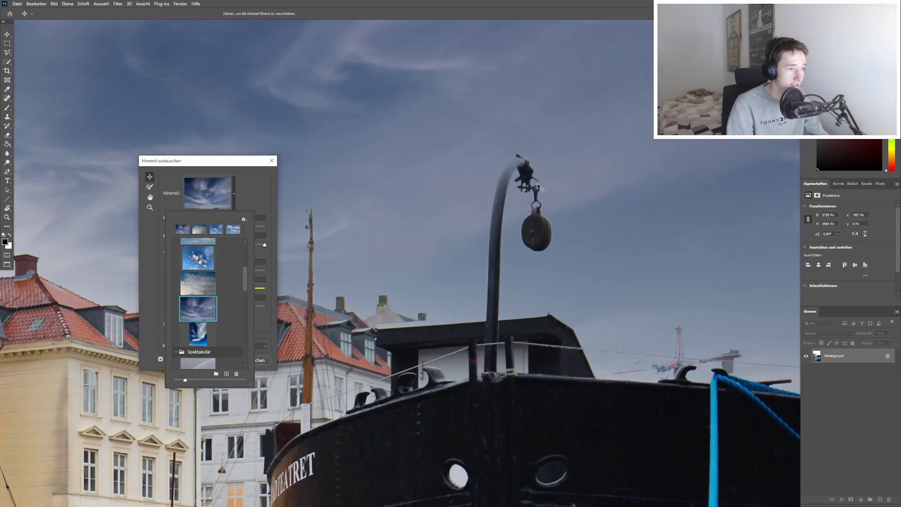
{"action": "scroll", "coordinate": [518, 180], "scroll_direction": "up", "scroll_amount": 2}
{"action": "scroll", "coordinate": [517, 145], "scroll_direction": "up", "scroll_amount": 1}
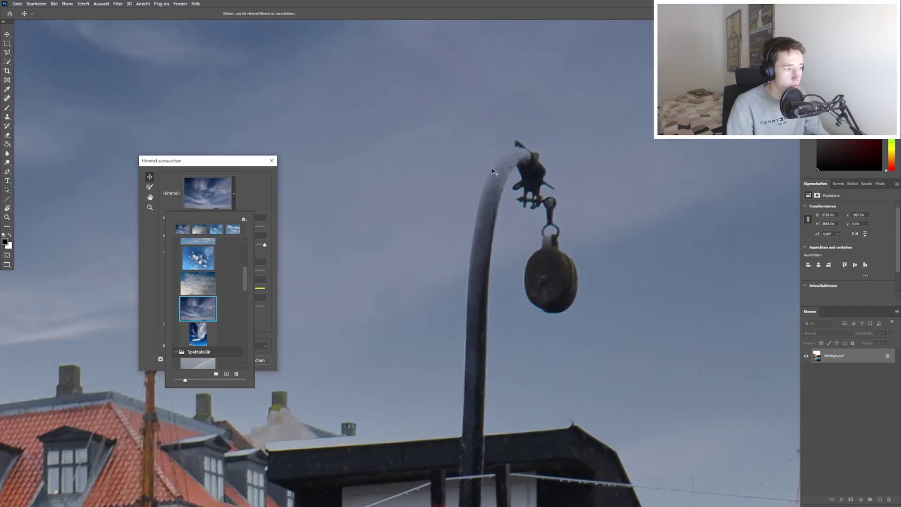
{"action": "scroll", "coordinate": [492, 168], "scroll_direction": "down", "scroll_amount": 3}
{"action": "left_click_drag", "start_coordinate": [573, 343], "coordinate": [355, 291]}
{"action": "scroll", "coordinate": [470, 297], "scroll_direction": "up", "scroll_amount": 1}
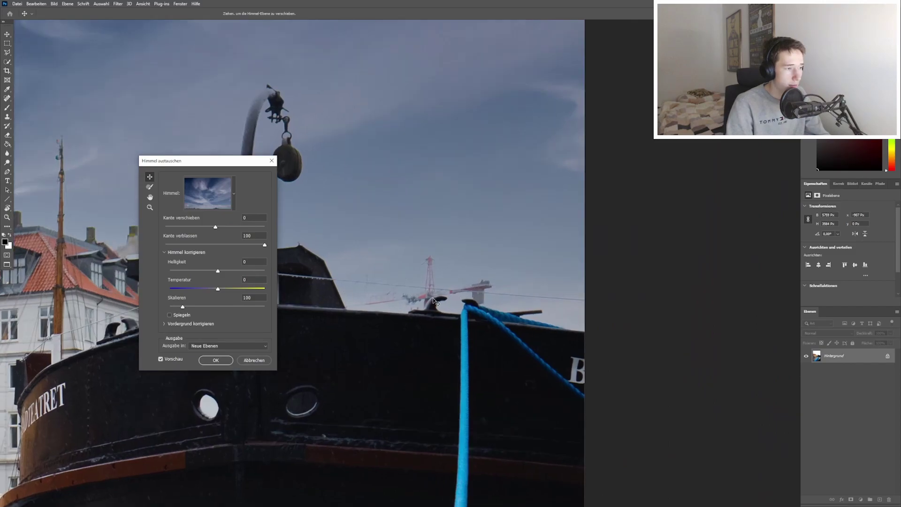
{"action": "scroll", "coordinate": [474, 296], "scroll_direction": "up", "scroll_amount": 1}
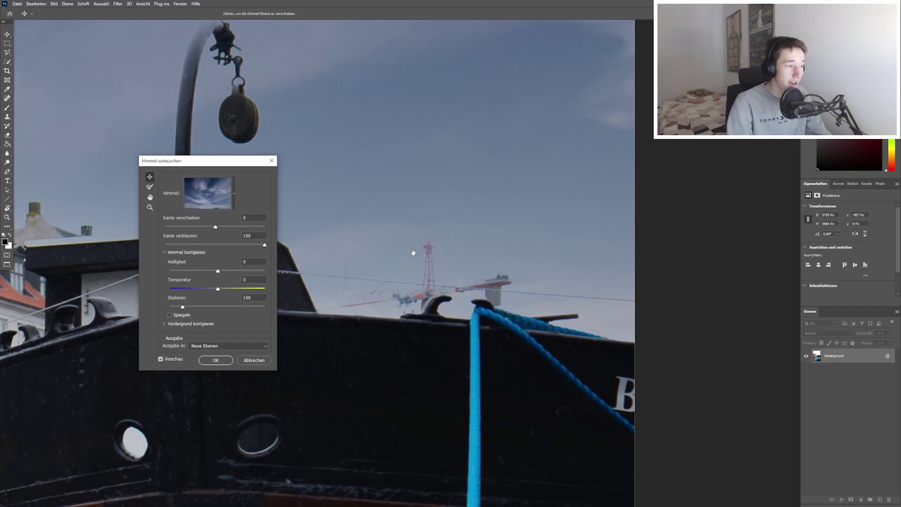
{"action": "scroll", "coordinate": [399, 253], "scroll_direction": "down", "scroll_amount": 2}
{"action": "left_click_drag", "start_coordinate": [400, 265], "coordinate": [617, 246]}
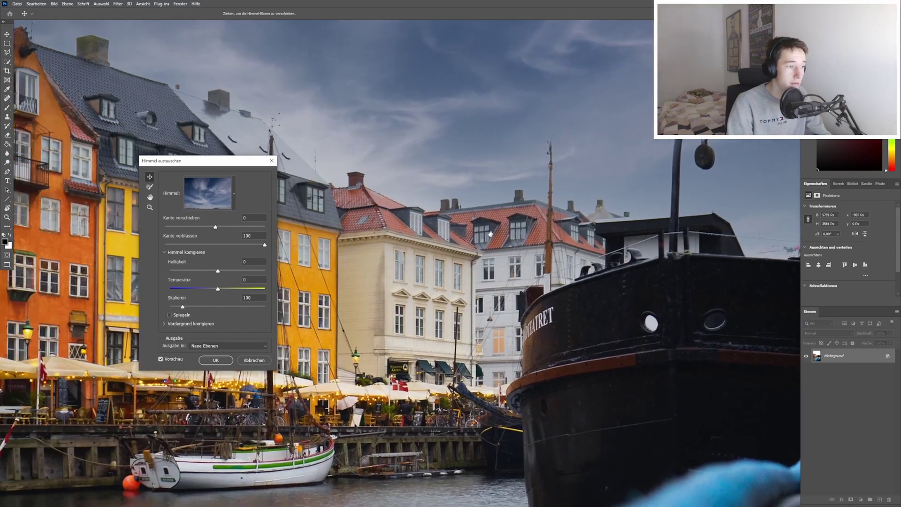
{"action": "scroll", "coordinate": [472, 157], "scroll_direction": "up", "scroll_amount": 1}
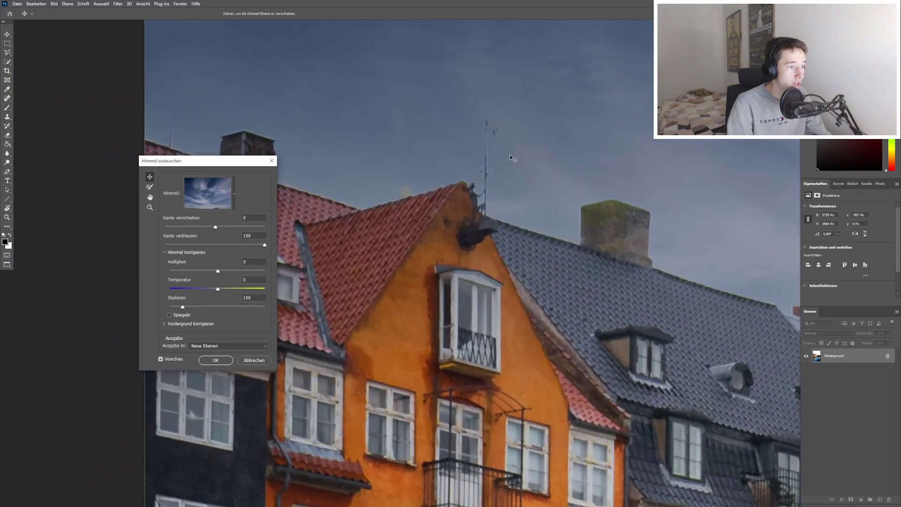
{"action": "scroll", "coordinate": [505, 188], "scroll_direction": "up", "scroll_amount": 1}
{"action": "scroll", "coordinate": [494, 196], "scroll_direction": "up", "scroll_amount": 1}
{"action": "scroll", "coordinate": [494, 196], "scroll_direction": "up", "scroll_amount": 2}
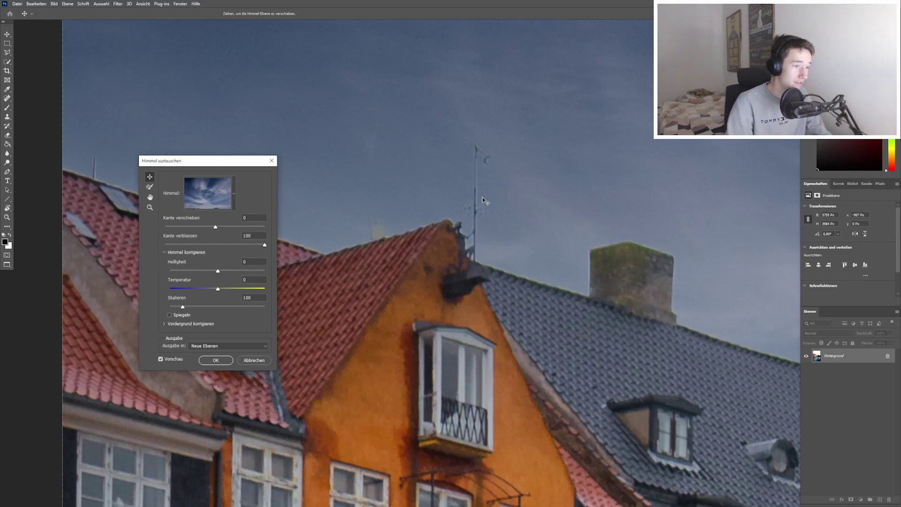
Cancel the current replacement and restart it with the grey rainbow sky from Spektakulär.
{"action": "key", "text": "Escape"}
{"action": "key", "text": "ctrl+0"}
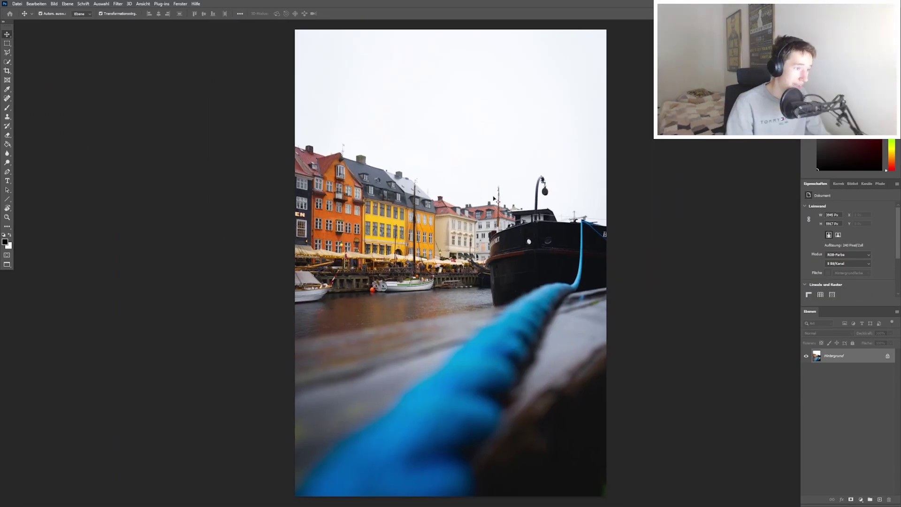
{"action": "left_click", "coordinate": [36, 4]}
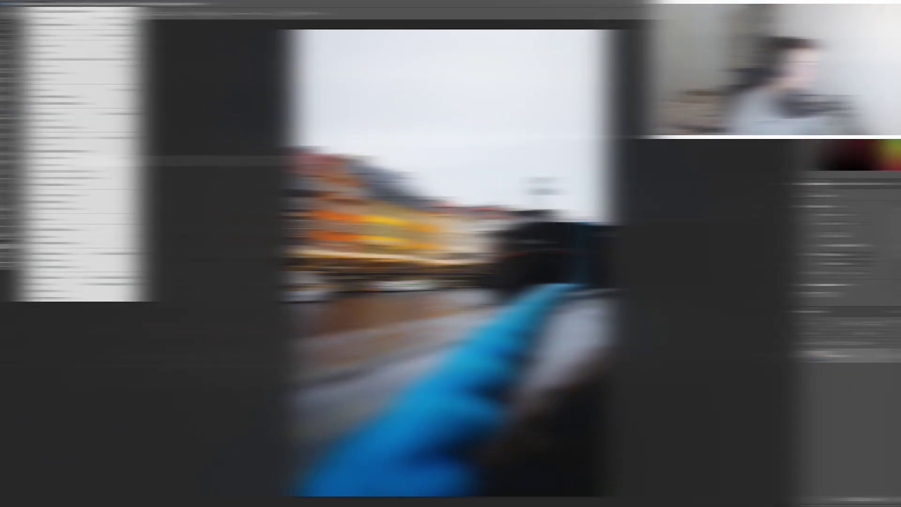
{"action": "scroll", "coordinate": [246, 276], "scroll_direction": "up", "scroll_amount": 10}
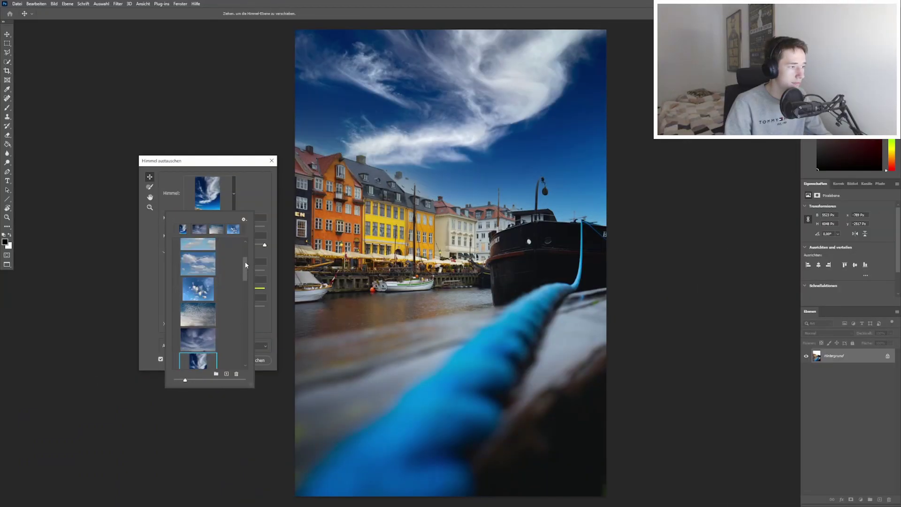
{"action": "left_click", "coordinate": [173, 243]}
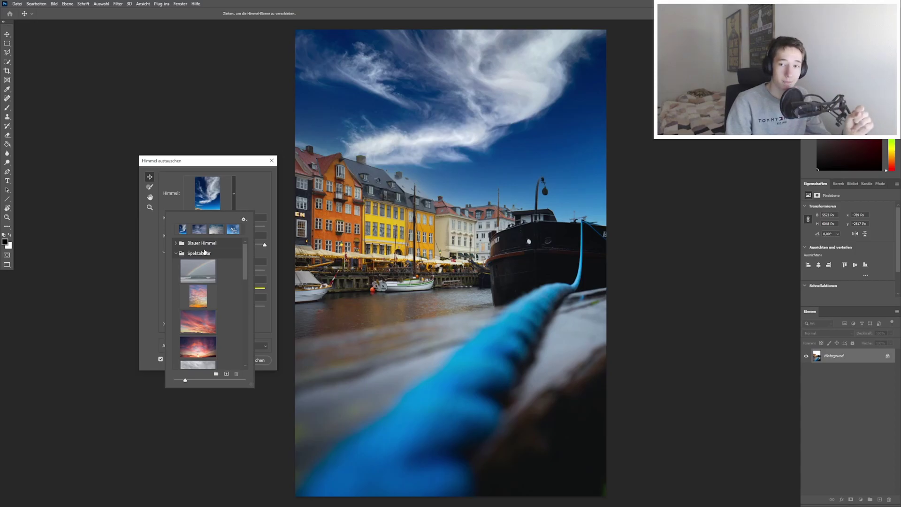
{"action": "left_click", "coordinate": [207, 267]}
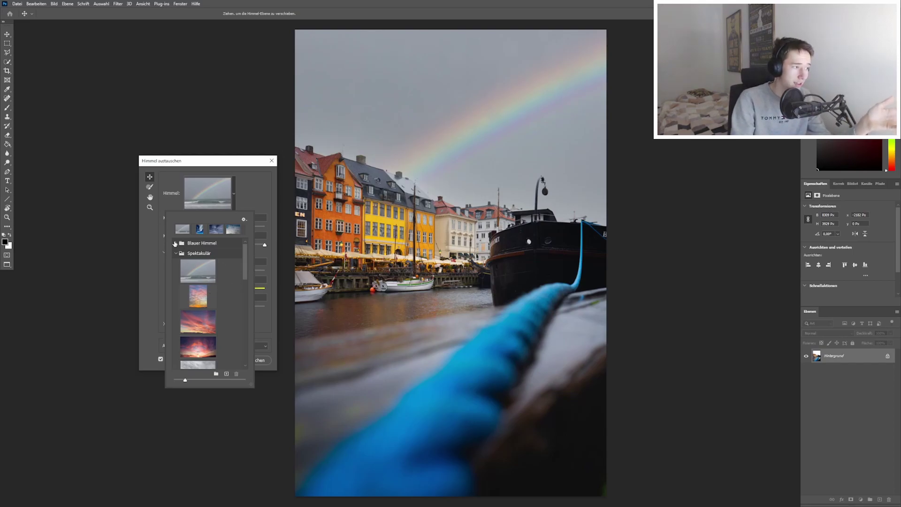
Preview blue cloudy, pastel sunset, pink sunset, fiery sunset and overcast grey sky presets.
{"action": "left_click", "coordinate": [233, 229]}
{"action": "left_click", "coordinate": [227, 290]}
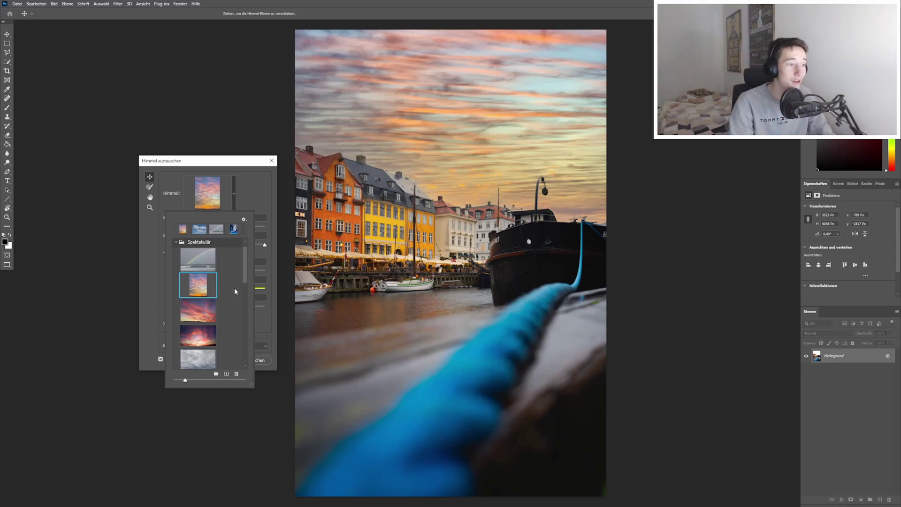
{"action": "scroll", "coordinate": [223, 266], "scroll_direction": "down", "scroll_amount": 2}
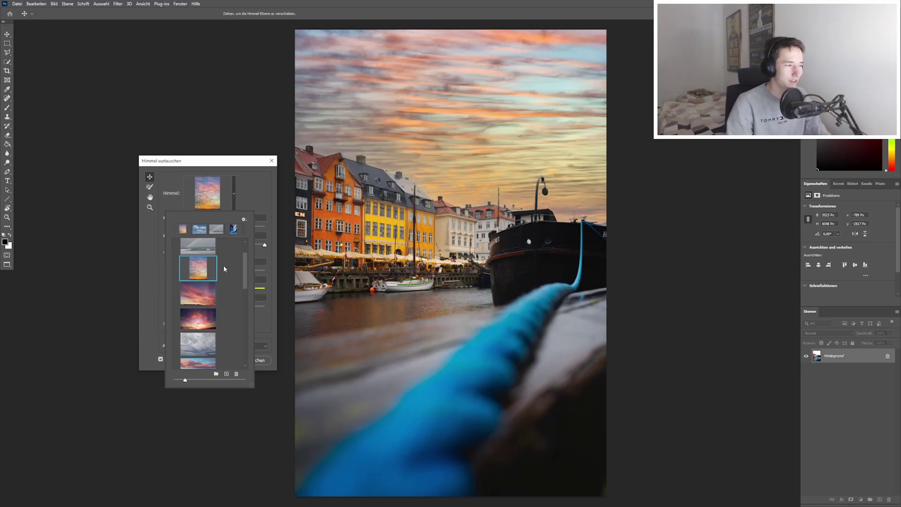
{"action": "left_click", "coordinate": [196, 280]}
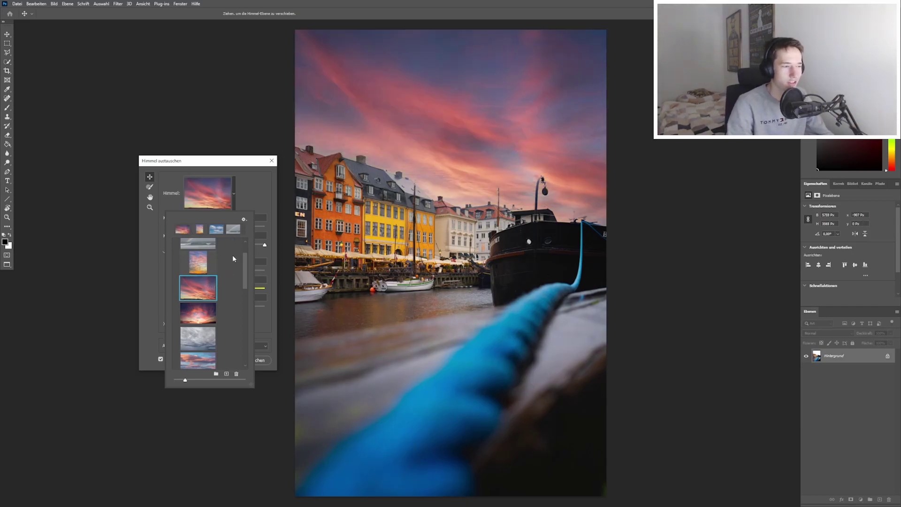
{"action": "scroll", "coordinate": [232, 255], "scroll_direction": "down", "scroll_amount": 2}
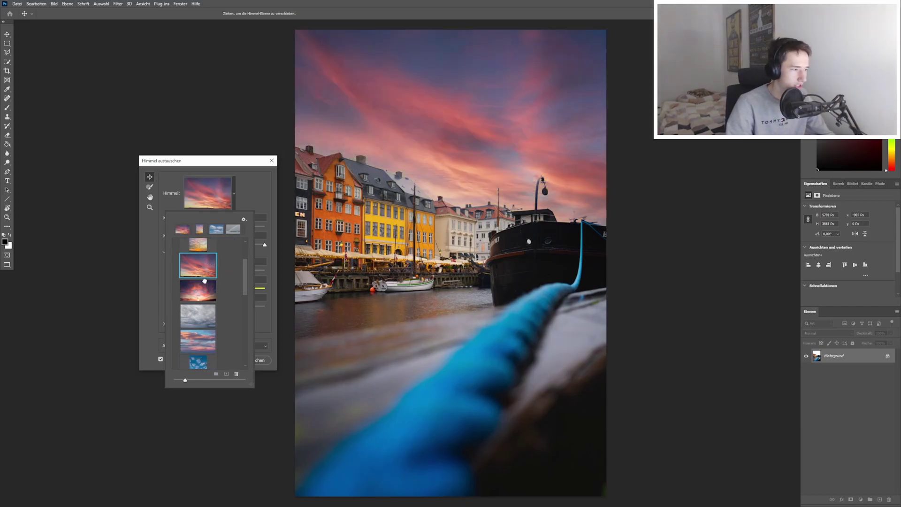
{"action": "left_click", "coordinate": [205, 282]}
{"action": "scroll", "coordinate": [230, 263], "scroll_direction": "down", "scroll_amount": 2}
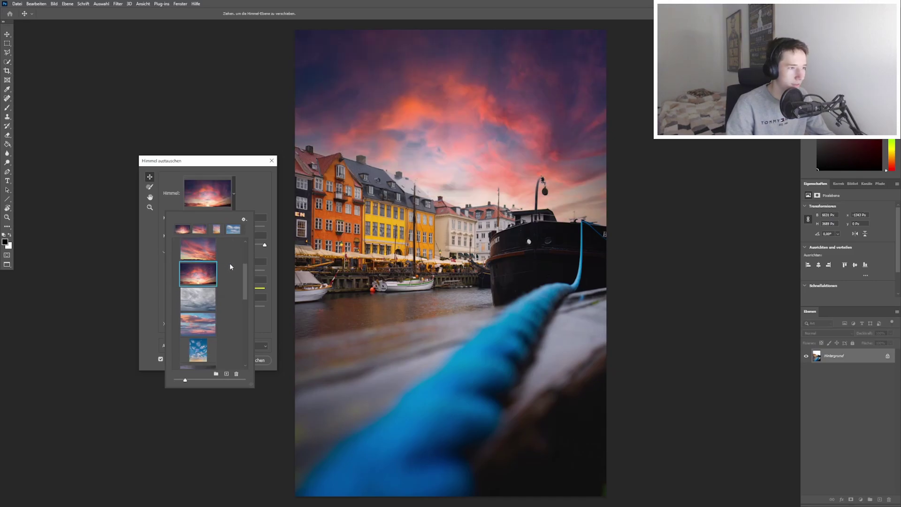
{"action": "scroll", "coordinate": [229, 263], "scroll_direction": "down", "scroll_amount": 1}
{"action": "left_click", "coordinate": [198, 283]}
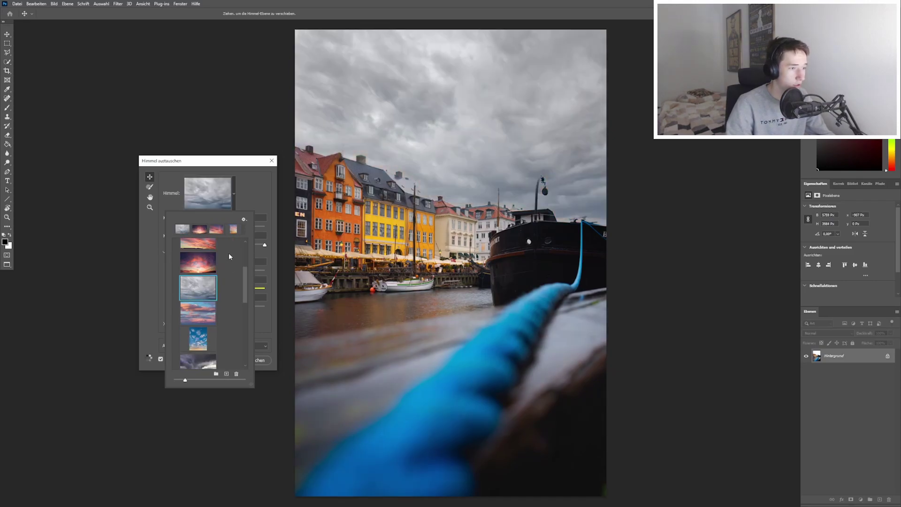
Try pink-clouded, blue white-cloud and stormy skies, ending on the first Sonnenuntergänge sky.
{"action": "scroll", "coordinate": [224, 263], "scroll_direction": "down", "scroll_amount": 1}
{"action": "scroll", "coordinate": [223, 264], "scroll_direction": "down", "scroll_amount": 1}
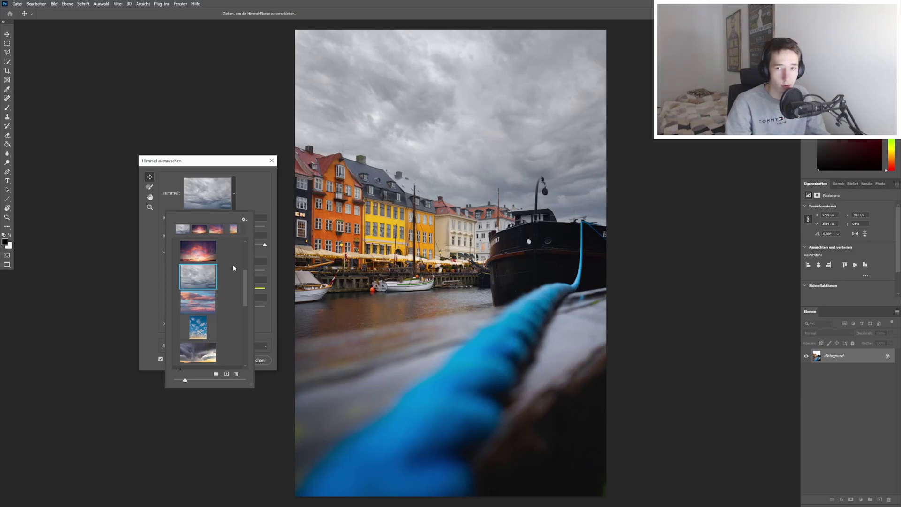
{"action": "scroll", "coordinate": [233, 265], "scroll_direction": "down", "scroll_amount": 1}
{"action": "left_click", "coordinate": [198, 286]}
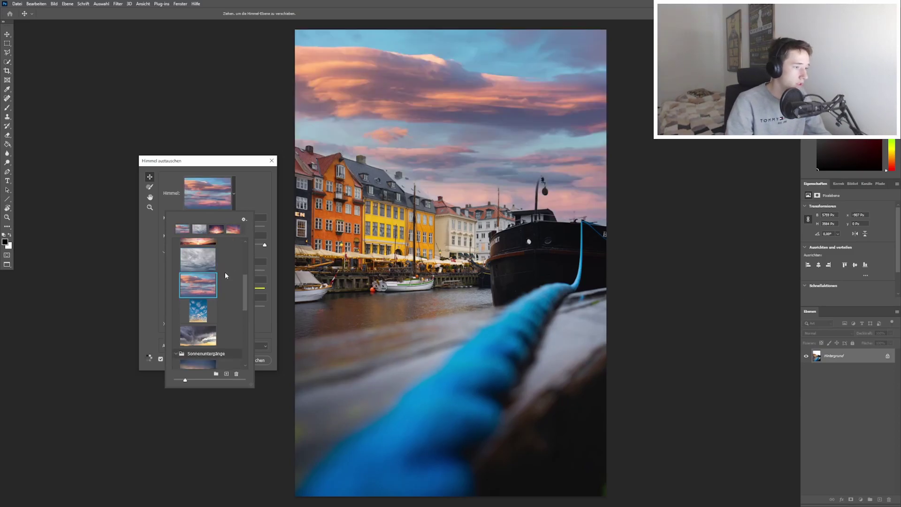
{"action": "scroll", "coordinate": [226, 276], "scroll_direction": "down", "scroll_amount": 1}
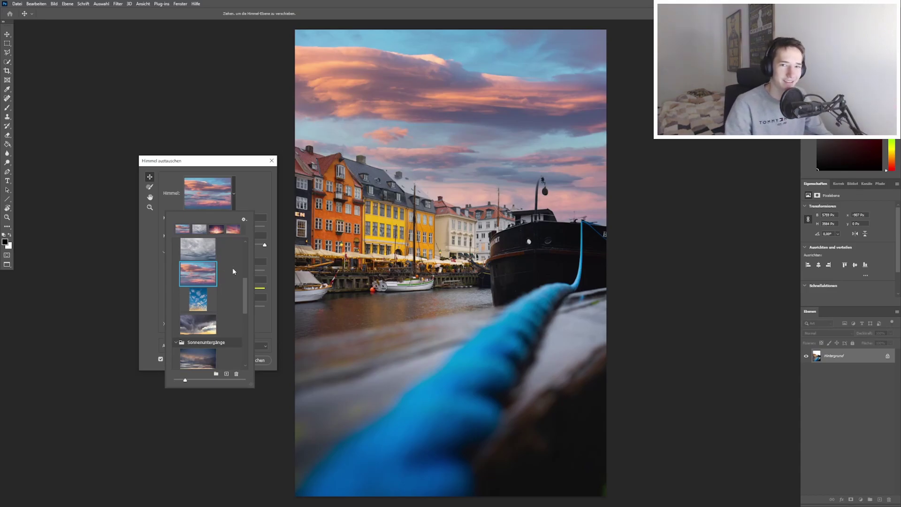
{"action": "left_click", "coordinate": [187, 295]}
{"action": "scroll", "coordinate": [238, 269], "scroll_direction": "down", "scroll_amount": 3}
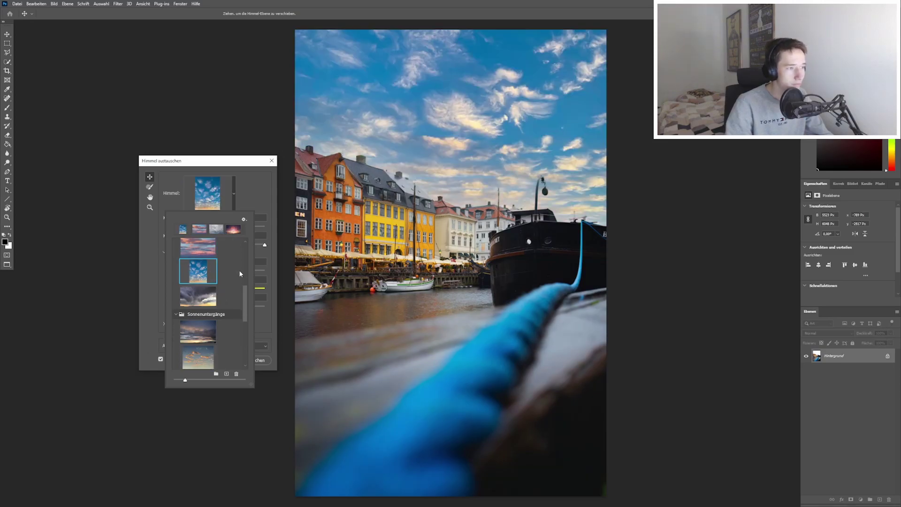
{"action": "left_click", "coordinate": [198, 296]}
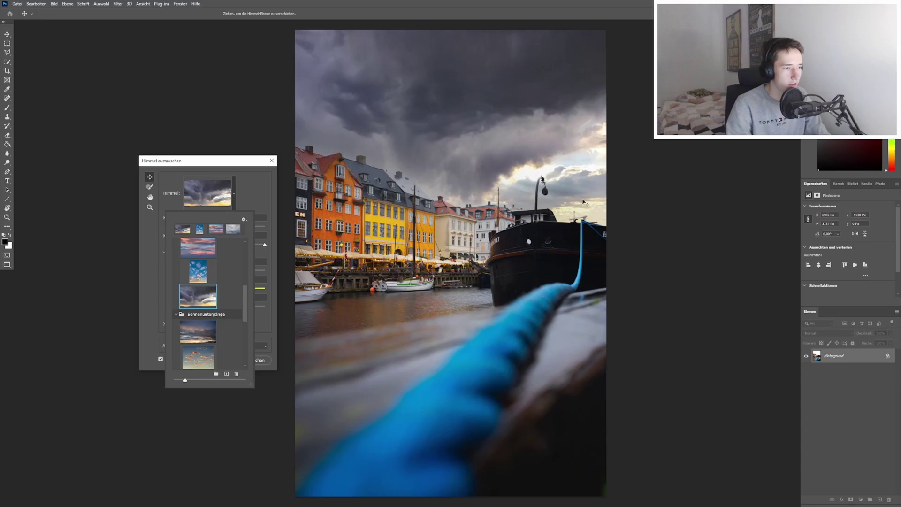
{"action": "scroll", "coordinate": [220, 298], "scroll_direction": "down", "scroll_amount": 2}
{"action": "left_click", "coordinate": [202, 314]}
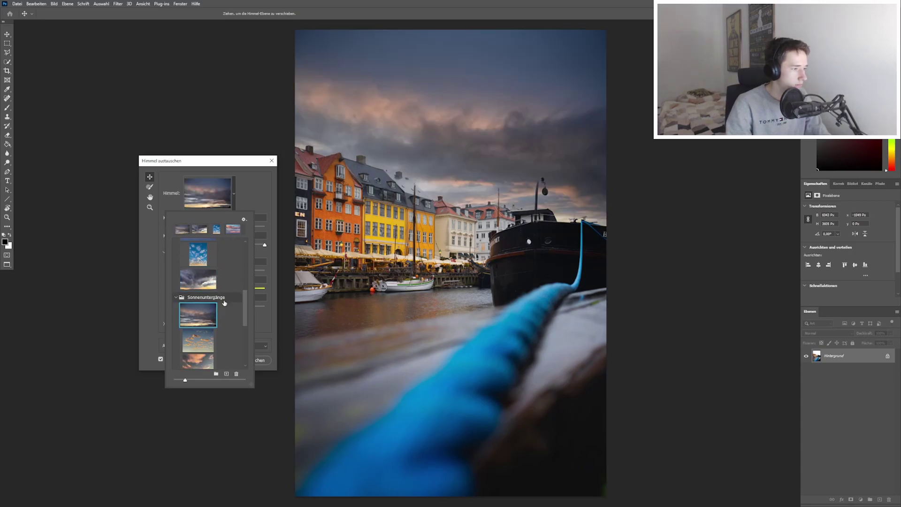
{"action": "scroll", "coordinate": [220, 272], "scroll_direction": "up", "scroll_amount": 2}
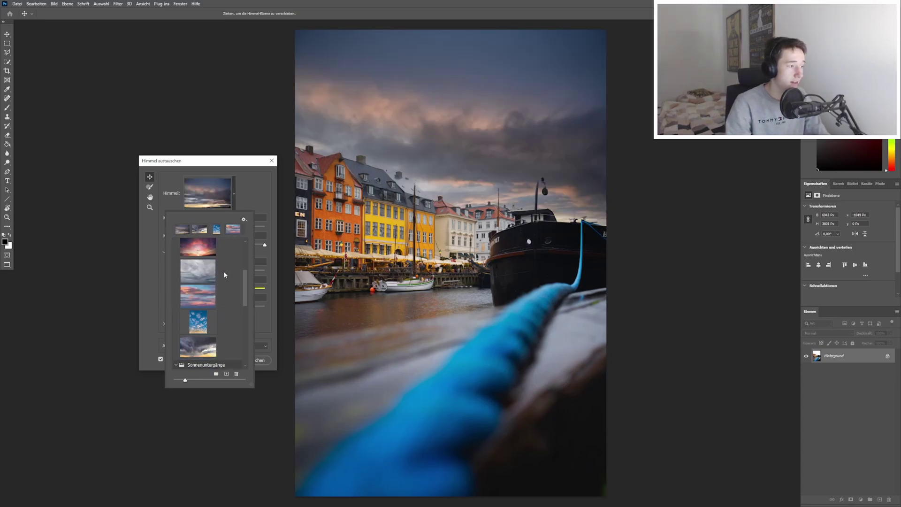
{"action": "scroll", "coordinate": [213, 273], "scroll_direction": "up", "scroll_amount": 2}
{"action": "scroll", "coordinate": [202, 268], "scroll_direction": "up", "scroll_amount": 2}
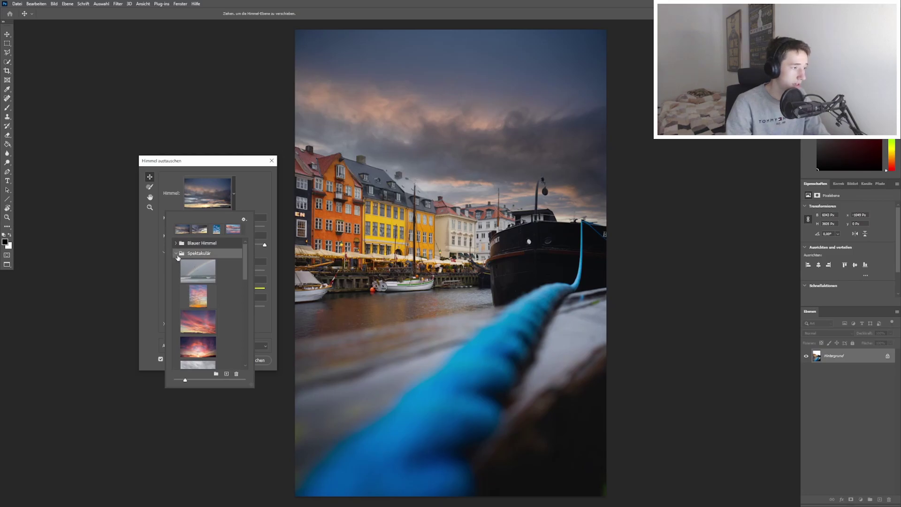
{"action": "left_click", "coordinate": [177, 254]}
{"action": "scroll", "coordinate": [211, 266], "scroll_direction": "down", "scroll_amount": 2}
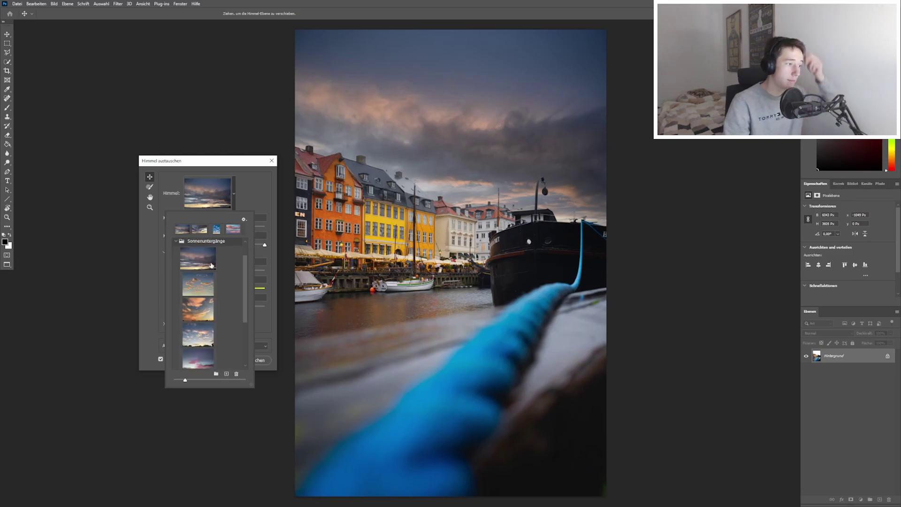
{"action": "left_click", "coordinate": [197, 284]}
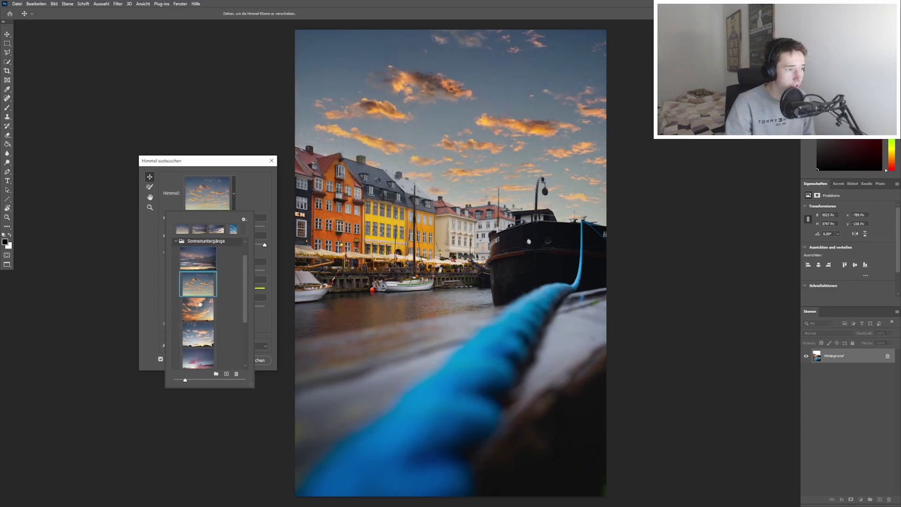
{"action": "left_click", "coordinate": [205, 311]}
{"action": "scroll", "coordinate": [229, 293], "scroll_direction": "down", "scroll_amount": 1}
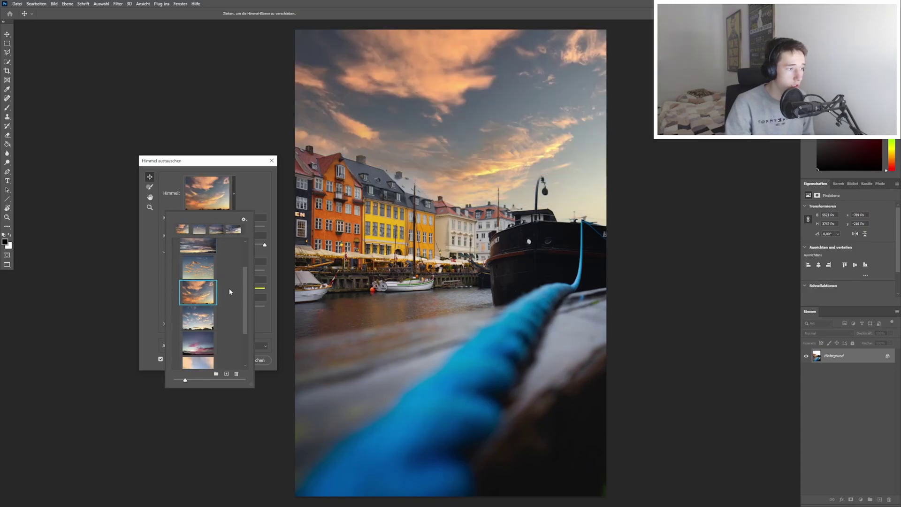
{"action": "left_click", "coordinate": [219, 305]}
{"action": "scroll", "coordinate": [228, 299], "scroll_direction": "down", "scroll_amount": 2}
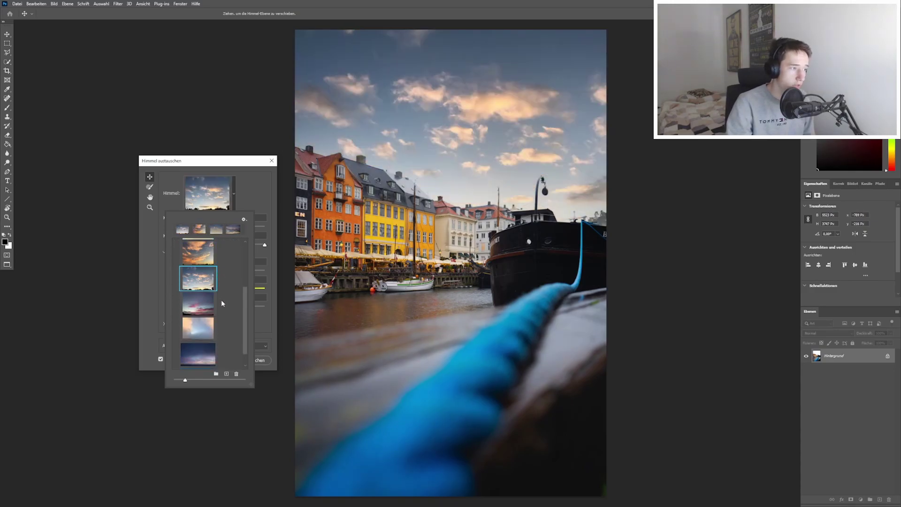
{"action": "left_click", "coordinate": [227, 298]}
{"action": "scroll", "coordinate": [236, 281], "scroll_direction": "down", "scroll_amount": 1}
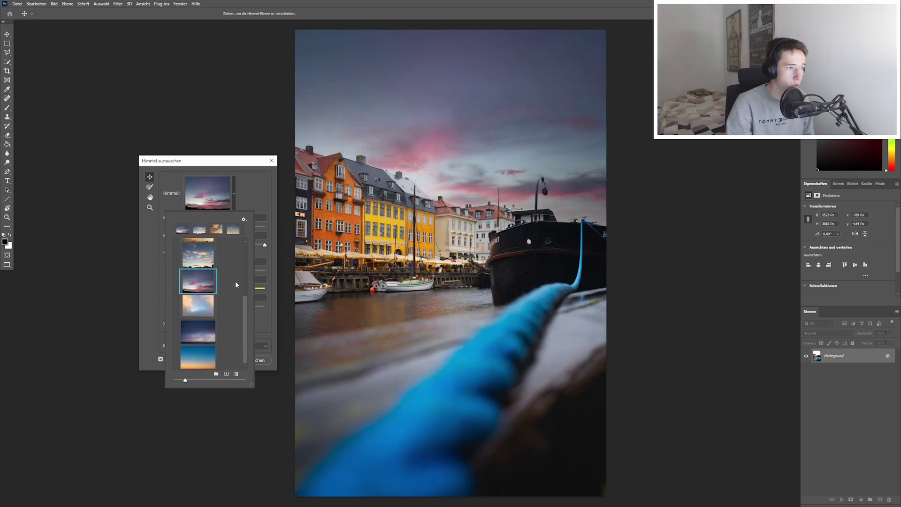
{"action": "left_click", "coordinate": [205, 308]}
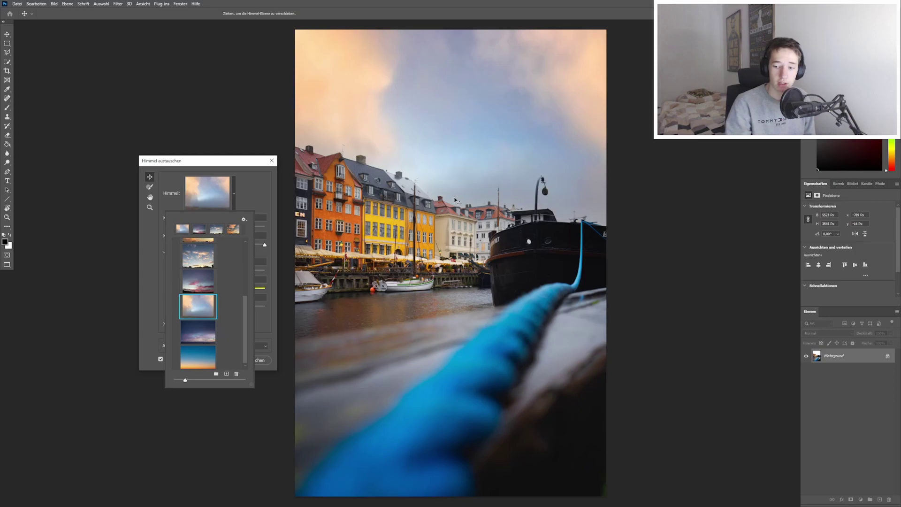
{"action": "left_click", "coordinate": [194, 340]}
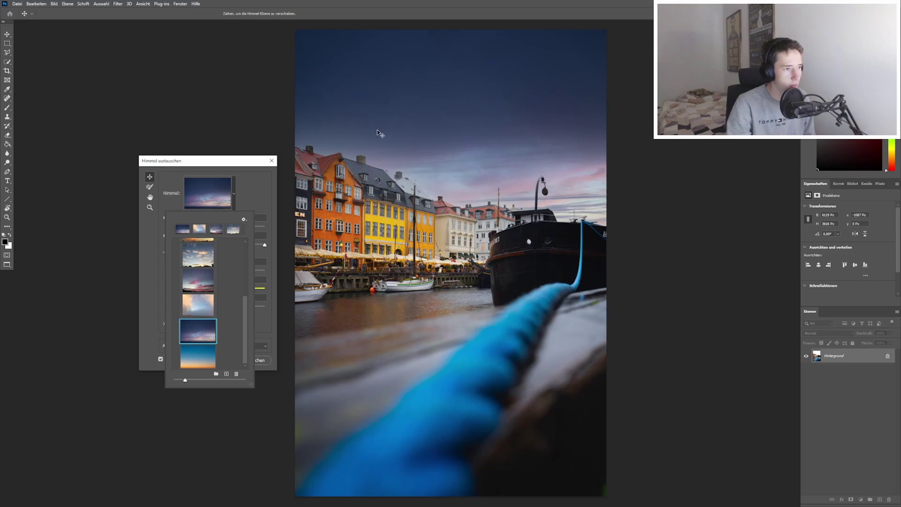
{"action": "left_click", "coordinate": [206, 353]}
{"action": "scroll", "coordinate": [220, 301], "scroll_direction": "up", "scroll_amount": 5}
{"action": "scroll", "coordinate": [221, 303], "scroll_direction": "up", "scroll_amount": 2}
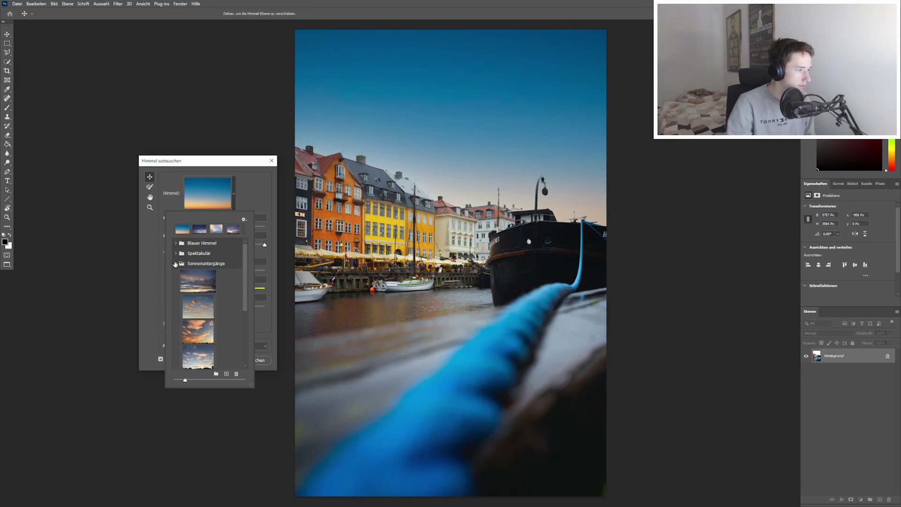
{"action": "scroll", "coordinate": [205, 264], "scroll_direction": "down", "scroll_amount": 1}
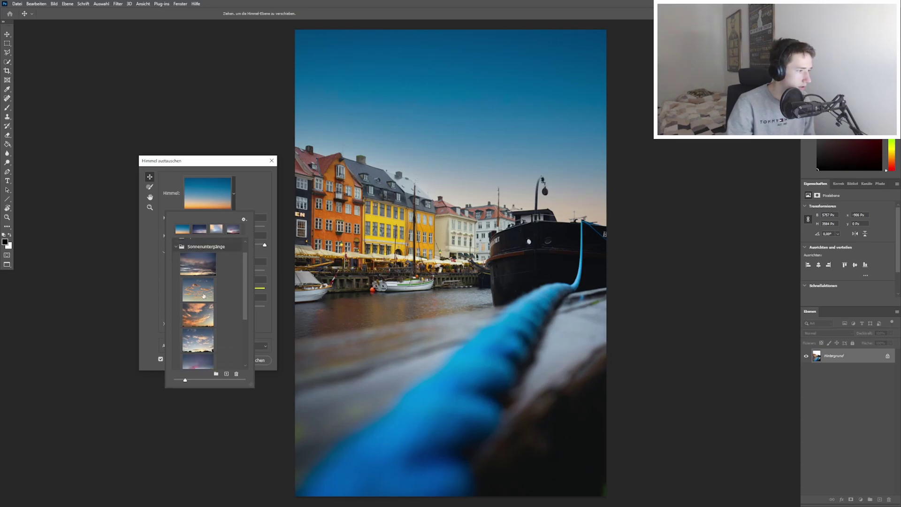
{"action": "left_click", "coordinate": [205, 264]}
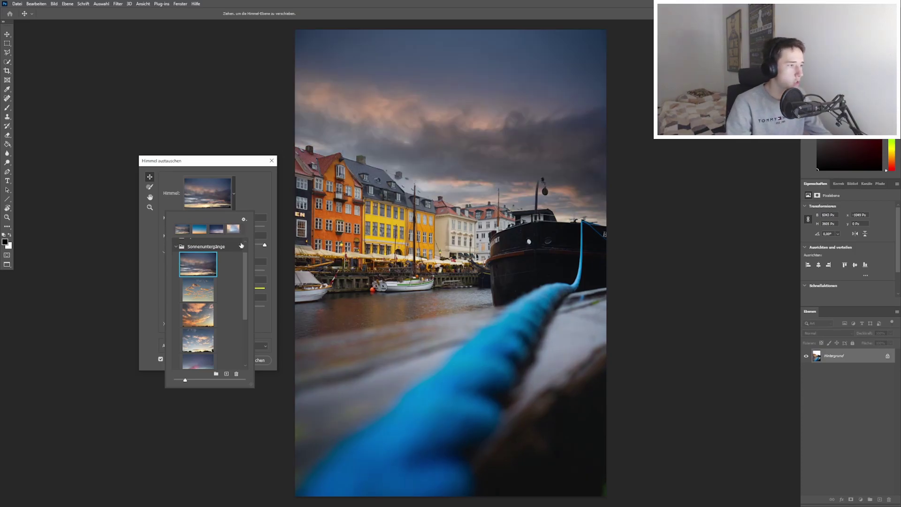
Close the sky preset list and set Kante verschieben to -31.
{"action": "left_click", "coordinate": [247, 193]}
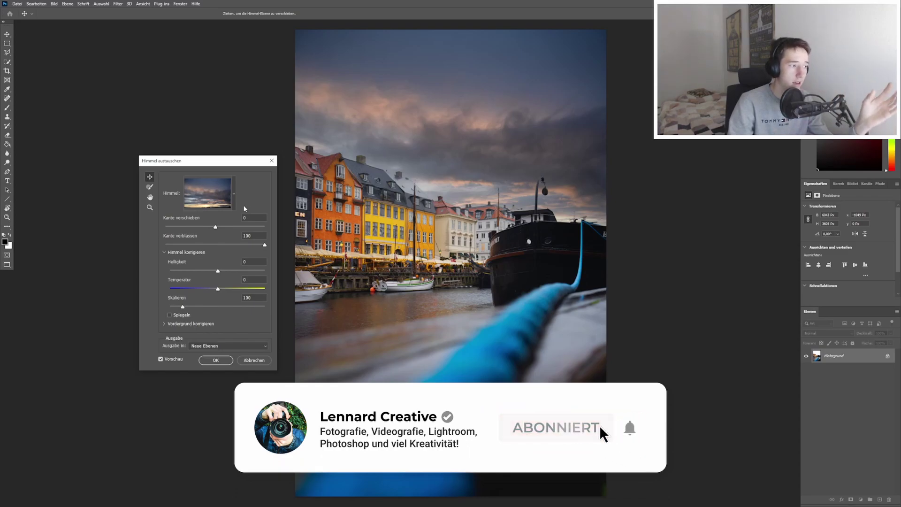
{"action": "scroll", "coordinate": [275, 238], "scroll_direction": "down", "scroll_amount": 1}
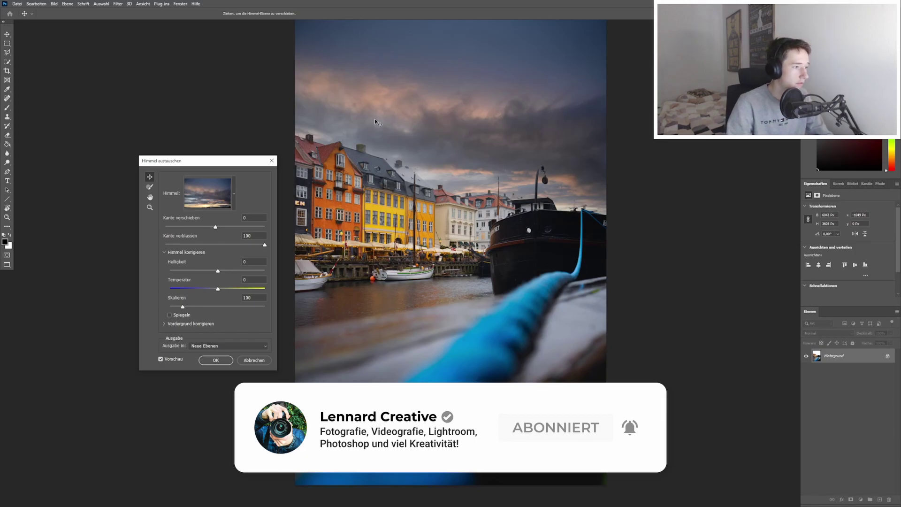
{"action": "scroll", "coordinate": [376, 61], "scroll_direction": "up", "scroll_amount": 1}
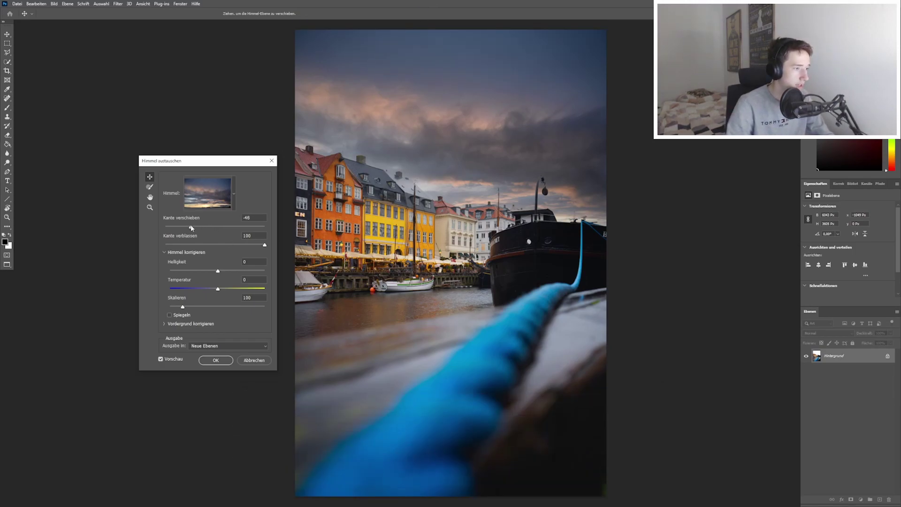
{"action": "mouse_move", "coordinate": [191, 228]}
{"action": "left_mouse_down"}
{"action": "mouse_move", "coordinate": [175, 229]}
{"action": "mouse_move", "coordinate": [263, 231]}
{"action": "left_mouse_up"}
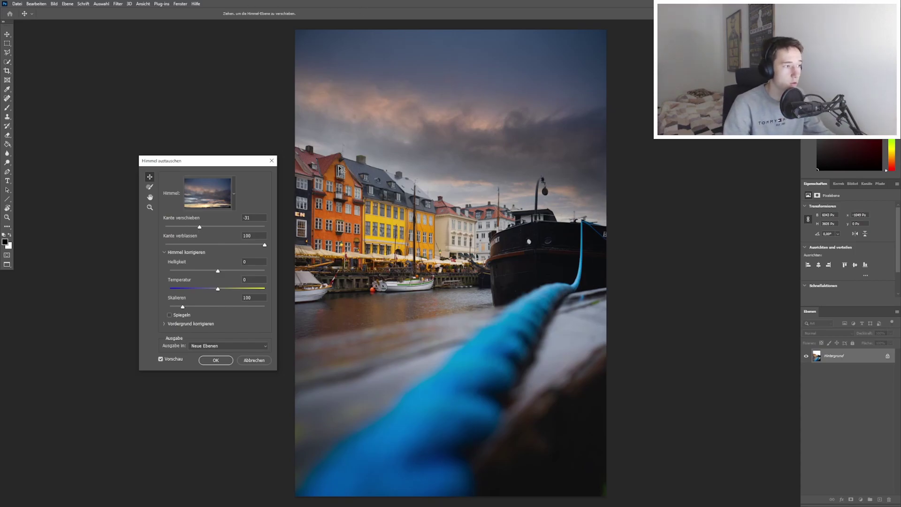
Fine-tune Kante verschieben to -5 while zoomed on the rooftops, then fit the photo to the window.
{"action": "scroll", "coordinate": [335, 144], "scroll_direction": "up", "scroll_amount": 1}
{"action": "scroll", "coordinate": [335, 143], "scroll_direction": "up", "scroll_amount": 2}
{"action": "scroll", "coordinate": [337, 153], "scroll_direction": "up", "scroll_amount": 2}
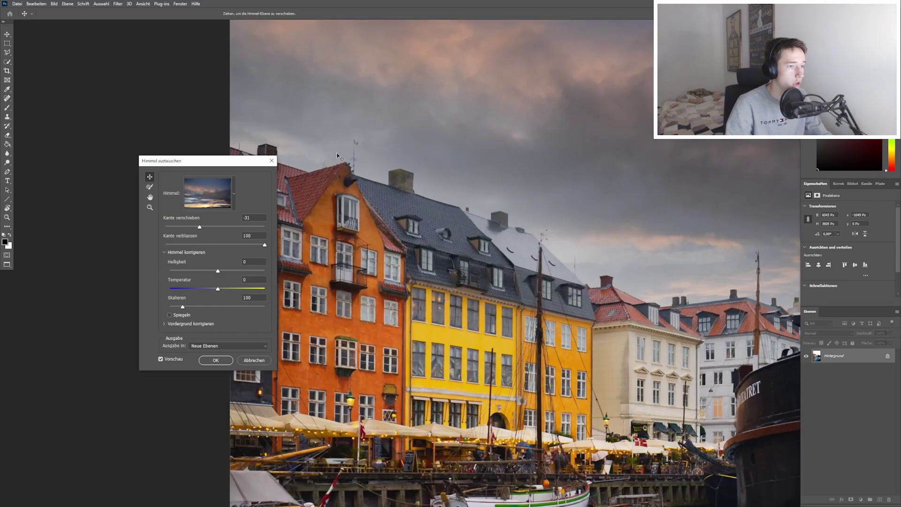
{"action": "scroll", "coordinate": [337, 153], "scroll_direction": "up", "scroll_amount": 2}
{"action": "scroll", "coordinate": [356, 149], "scroll_direction": "up", "scroll_amount": 2}
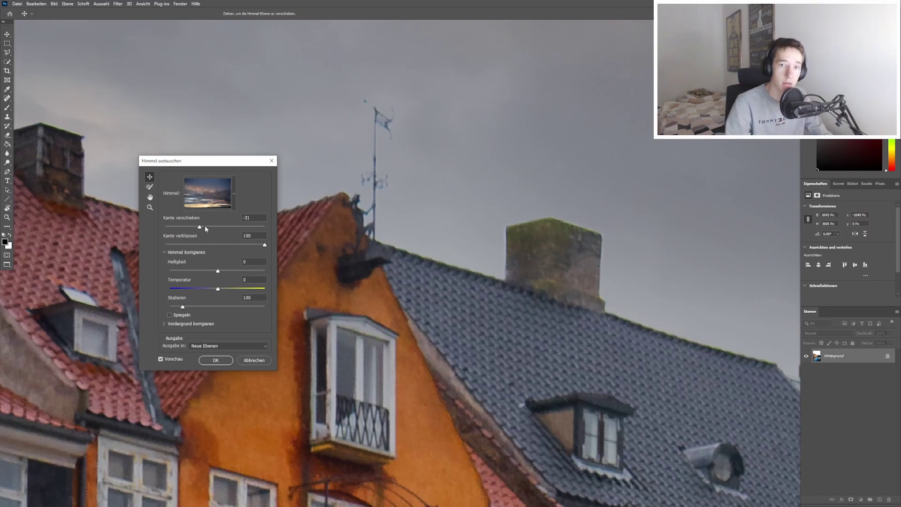
{"action": "left_click_drag", "start_coordinate": [206, 229], "coordinate": [201, 229]}
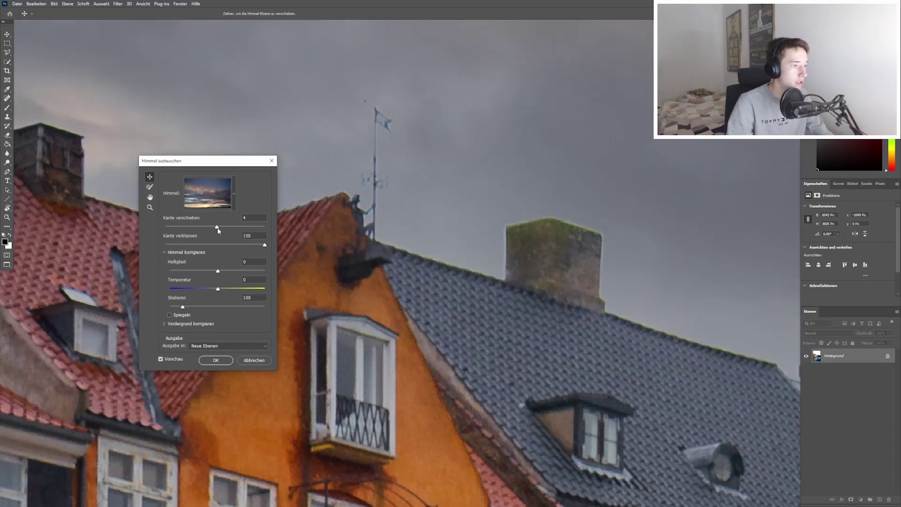
{"action": "left_click_drag", "start_coordinate": [201, 228], "coordinate": [217, 232]}
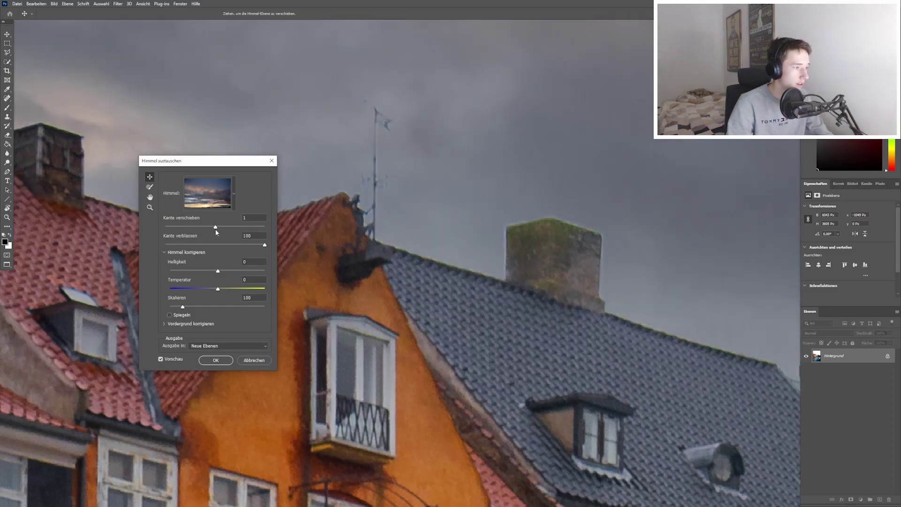
{"action": "left_click_drag", "start_coordinate": [214, 233], "coordinate": [213, 233]}
{"action": "scroll", "coordinate": [420, 251], "scroll_direction": "down", "scroll_amount": 3}
{"action": "scroll", "coordinate": [420, 251], "scroll_direction": "down", "scroll_amount": 2}
{"action": "scroll", "coordinate": [420, 251], "scroll_direction": "down", "scroll_amount": 2}
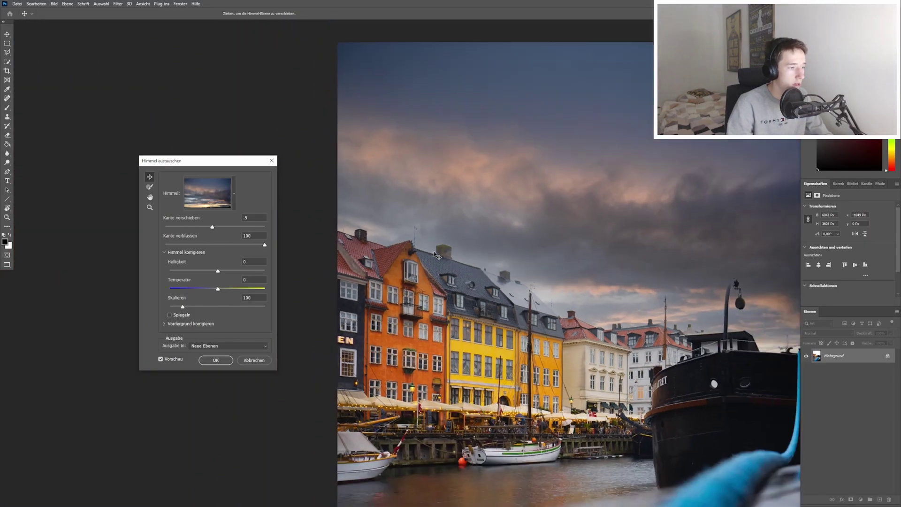
{"action": "scroll", "coordinate": [493, 261], "scroll_direction": "down", "scroll_amount": 2}
{"action": "scroll", "coordinate": [563, 270], "scroll_direction": "down", "scroll_amount": 2}
{"action": "scroll", "coordinate": [642, 279], "scroll_direction": "down", "scroll_amount": 2}
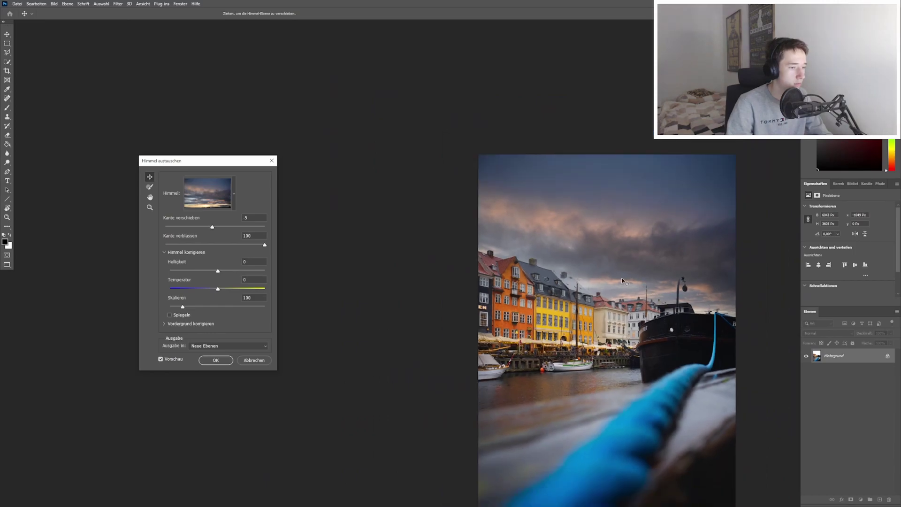
{"action": "key", "text": "ctrl+0"}
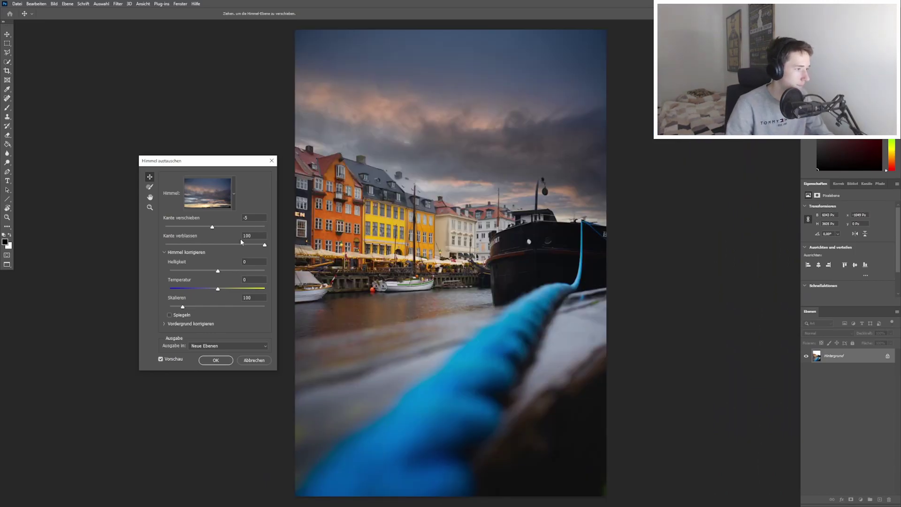
{"action": "mouse_move", "coordinate": [265, 244]}
{"action": "left_mouse_down"}
{"action": "mouse_move", "coordinate": [160, 245]}
{"action": "mouse_move", "coordinate": [271, 253]}
{"action": "left_mouse_up"}
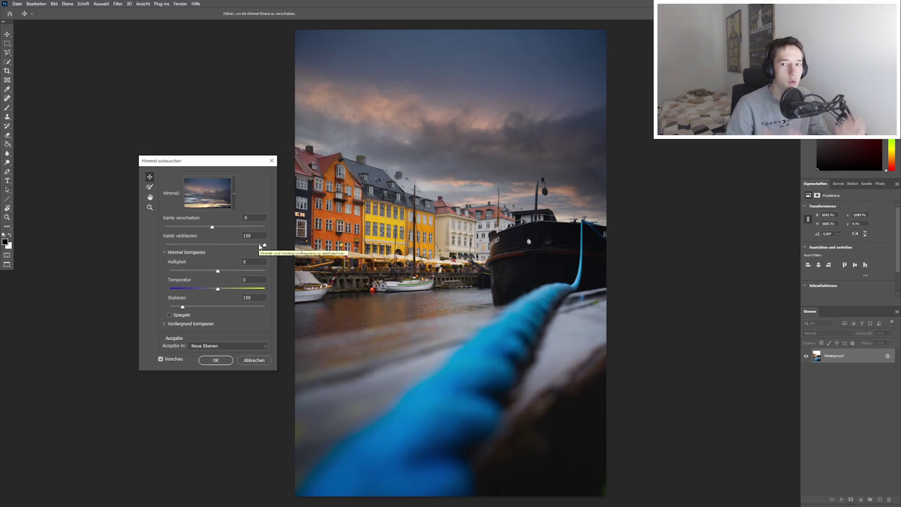
{"action": "mouse_move", "coordinate": [265, 244]}
{"action": "left_mouse_down"}
{"action": "mouse_move", "coordinate": [137, 251]}
{"action": "mouse_move", "coordinate": [289, 258]}
{"action": "left_mouse_up"}
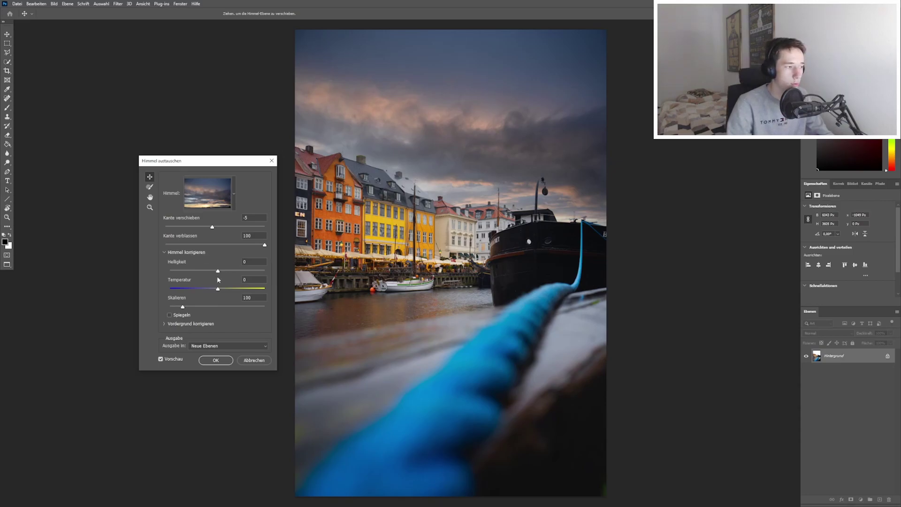
{"action": "left_click_drag", "start_coordinate": [217, 275], "coordinate": [245, 275]}
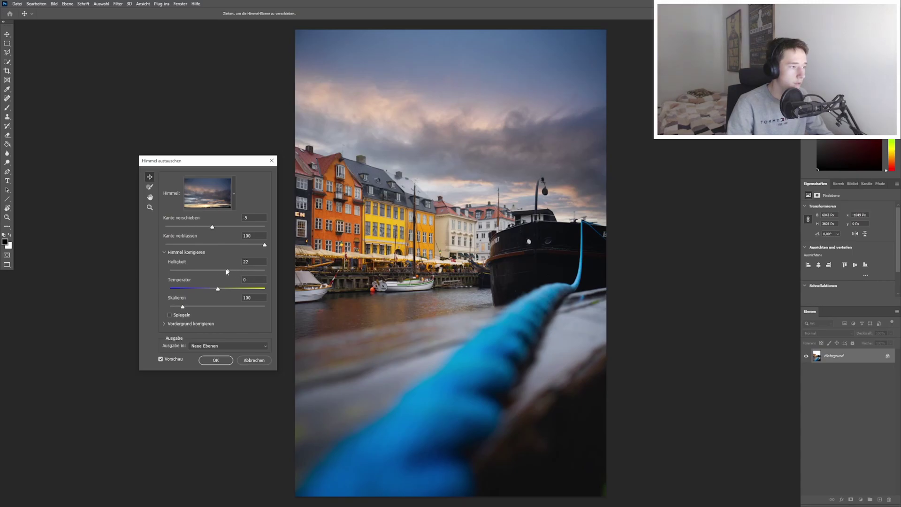
{"action": "mouse_move", "coordinate": [227, 271]}
{"action": "left_mouse_down"}
{"action": "mouse_move", "coordinate": [200, 272]}
{"action": "mouse_move", "coordinate": [228, 274]}
{"action": "mouse_move", "coordinate": [217, 274]}
{"action": "left_mouse_up"}
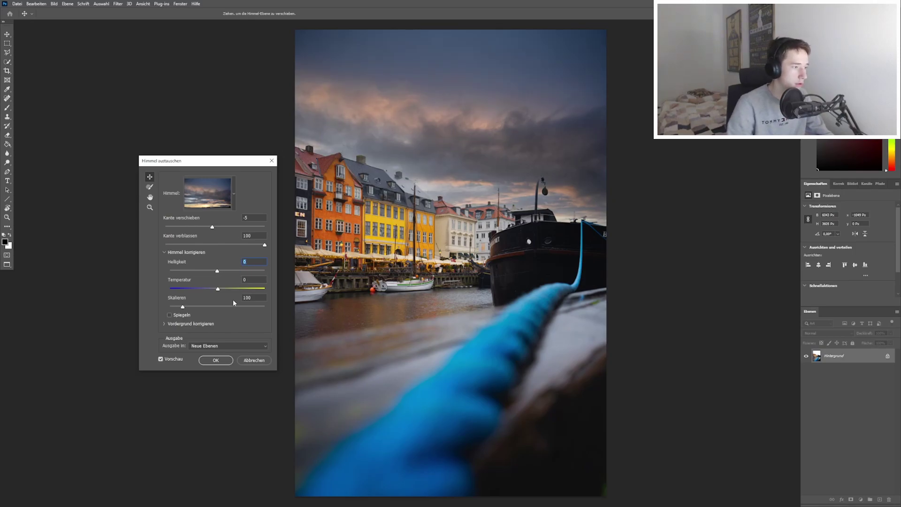
{"action": "left_click_drag", "start_coordinate": [218, 289], "coordinate": [228, 291]}
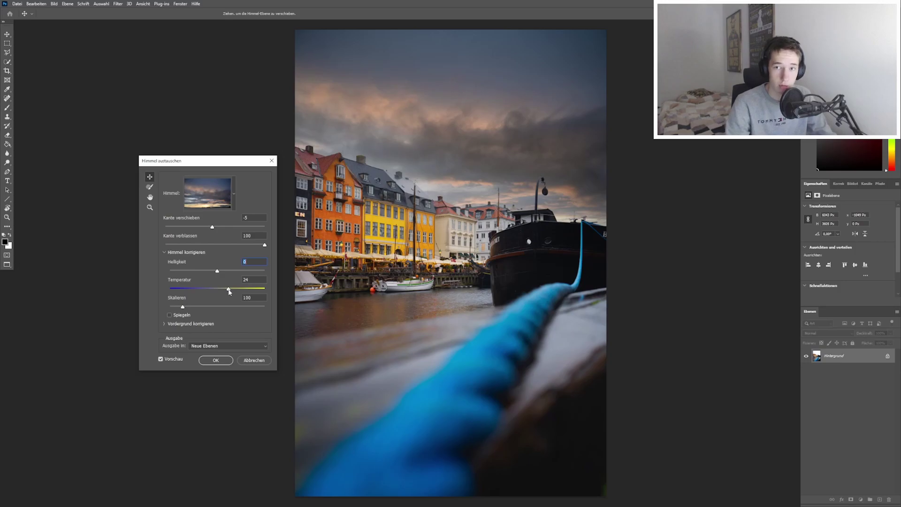
{"action": "left_click_drag", "start_coordinate": [228, 289], "coordinate": [222, 290]}
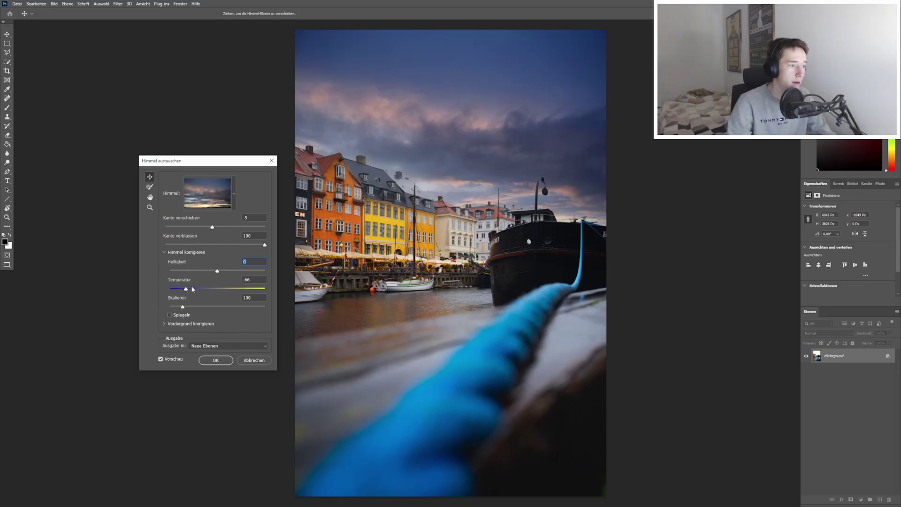
{"action": "mouse_move", "coordinate": [189, 292]}
{"action": "left_mouse_down"}
{"action": "mouse_move", "coordinate": [200, 292]}
{"action": "mouse_move", "coordinate": [154, 289]}
{"action": "left_mouse_up"}
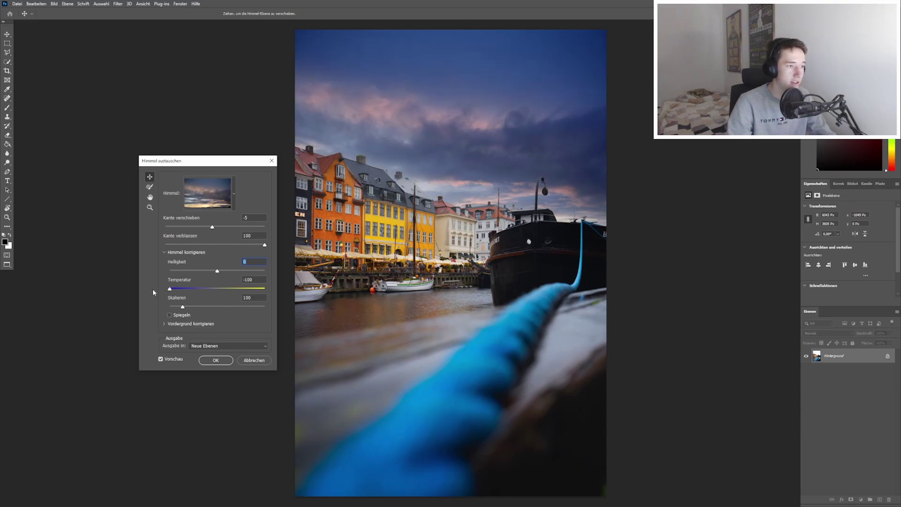
{"action": "left_click_drag", "start_coordinate": [205, 293], "coordinate": [217, 291]}
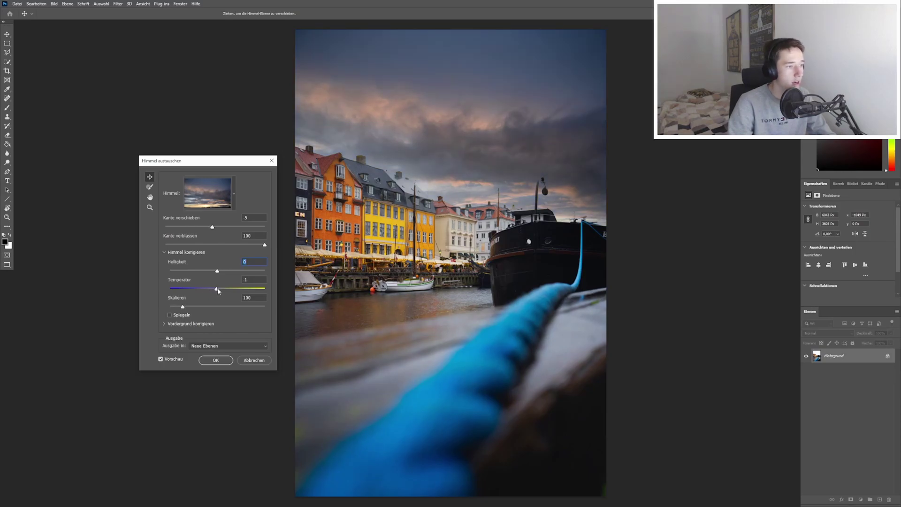
{"action": "mouse_move", "coordinate": [244, 289]}
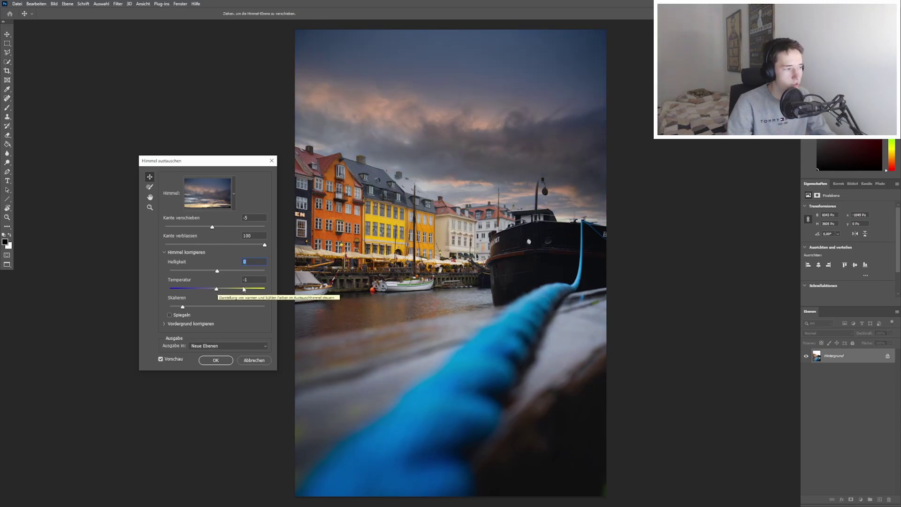
{"action": "double_click", "coordinate": [256, 279]}
{"action": "type", "text": "0"}
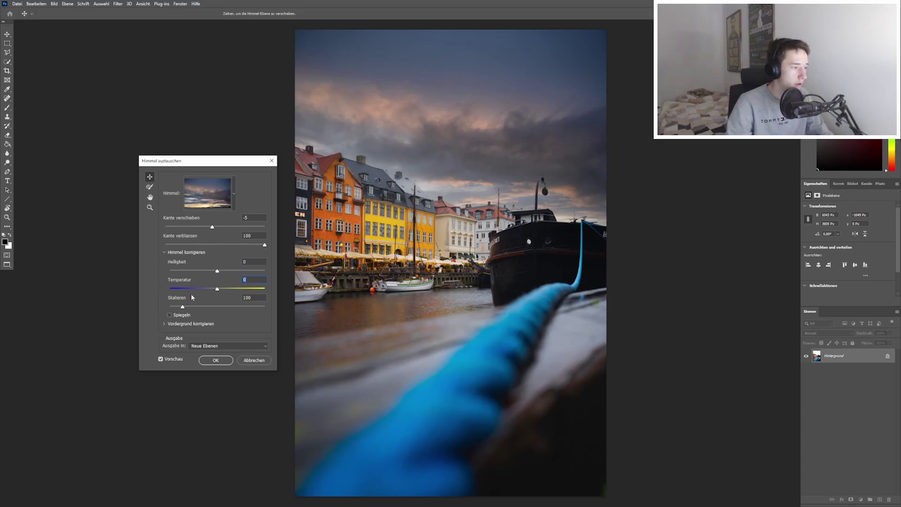
{"action": "left_click_drag", "start_coordinate": [187, 308], "coordinate": [209, 307]}
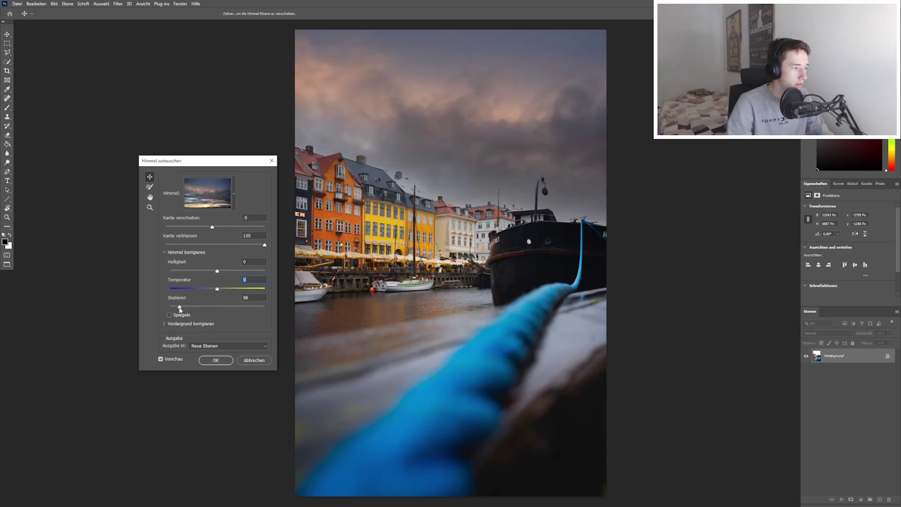
Experiment with the Skalieren slider, then enter exactly 100 as the sky scale.
{"action": "left_click_drag", "start_coordinate": [180, 309], "coordinate": [173, 309]}
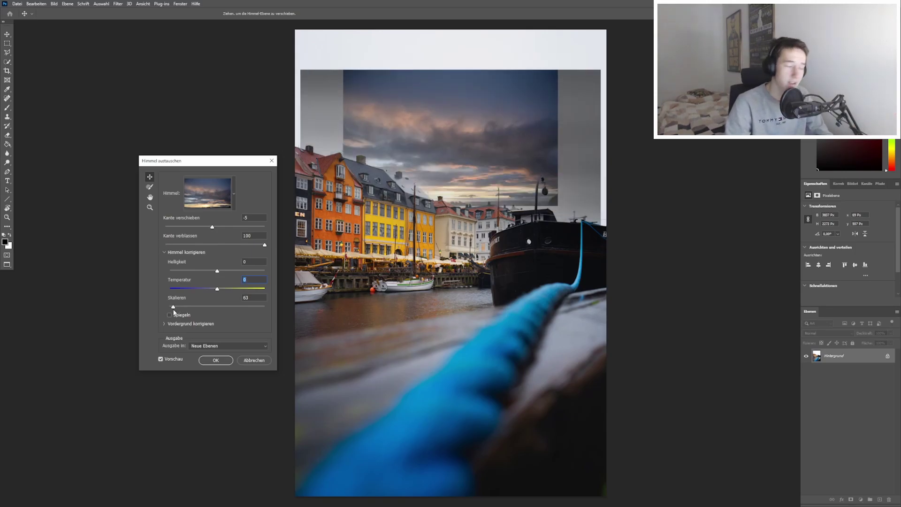
{"action": "left_click_drag", "start_coordinate": [173, 307], "coordinate": [175, 307]}
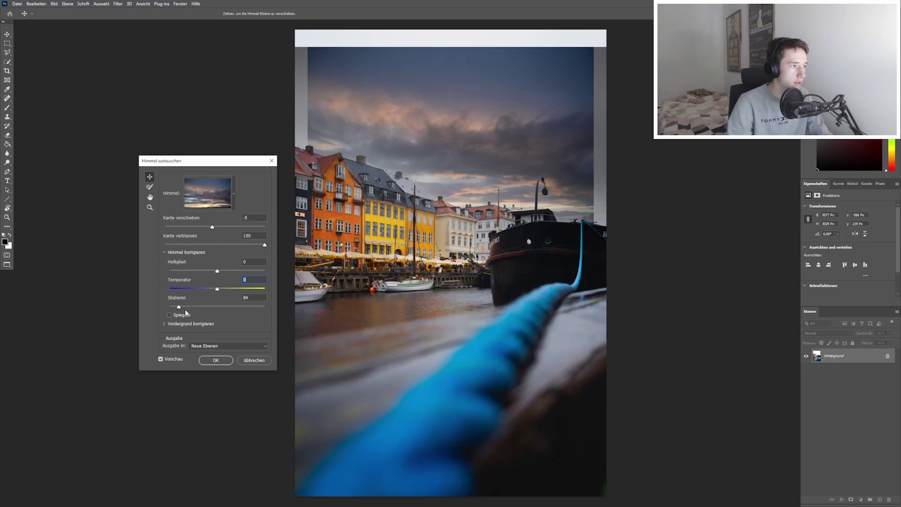
{"action": "left_click_drag", "start_coordinate": [184, 309], "coordinate": [184, 309]}
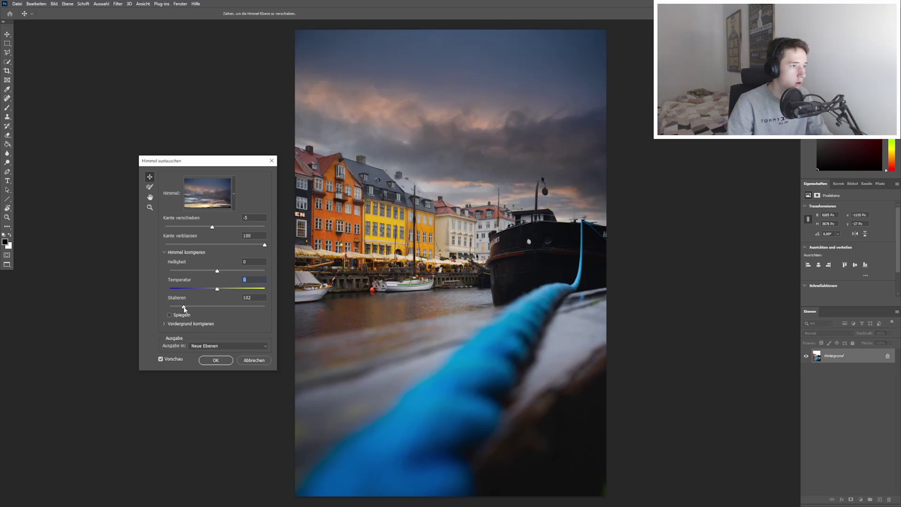
{"action": "key", "text": "Down"}
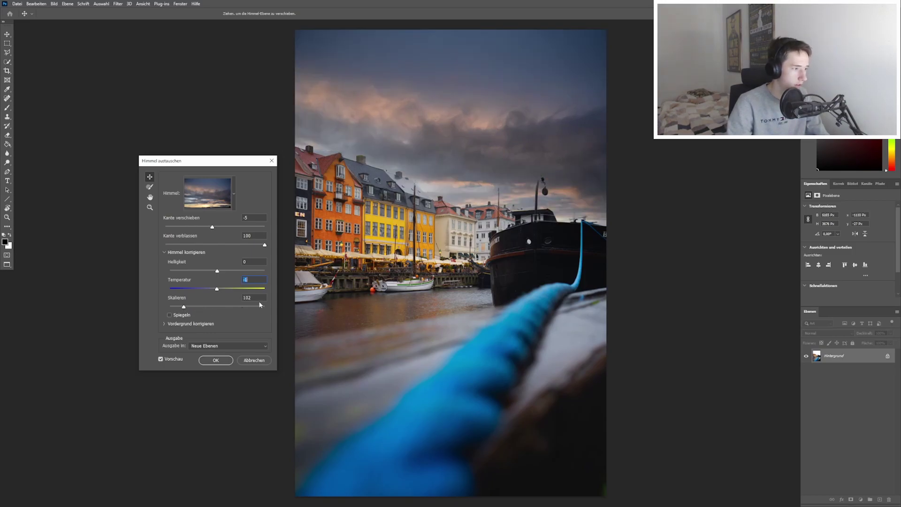
{"action": "key", "text": "Up"}
{"action": "left_click", "coordinate": [255, 298]}
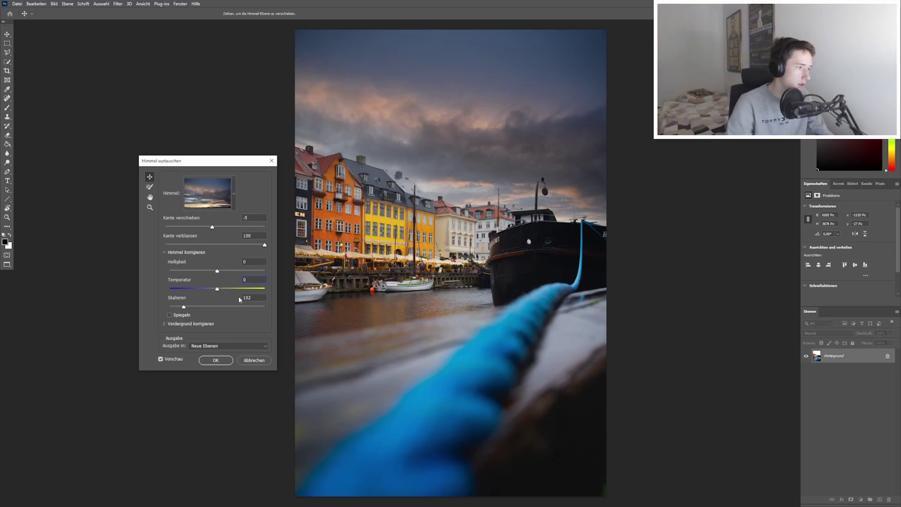
{"action": "key", "text": "BackSpace"}
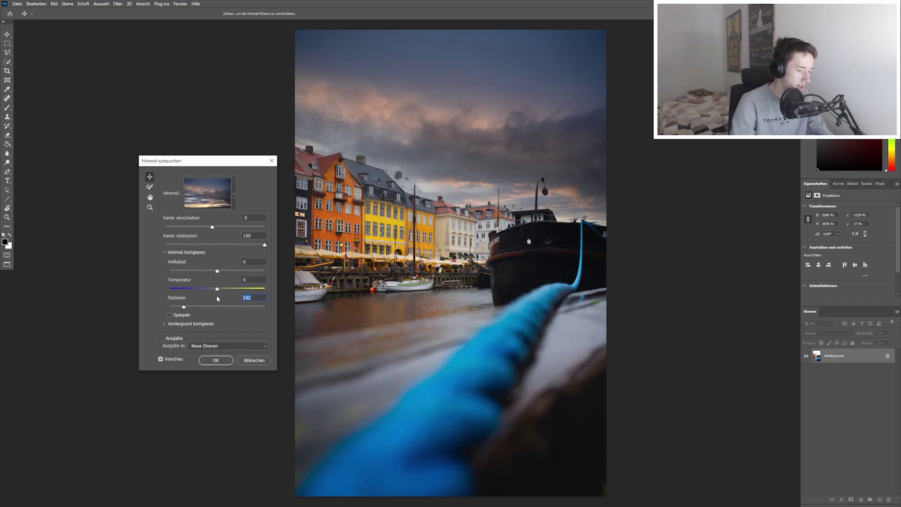
{"action": "type", "text": "0"}
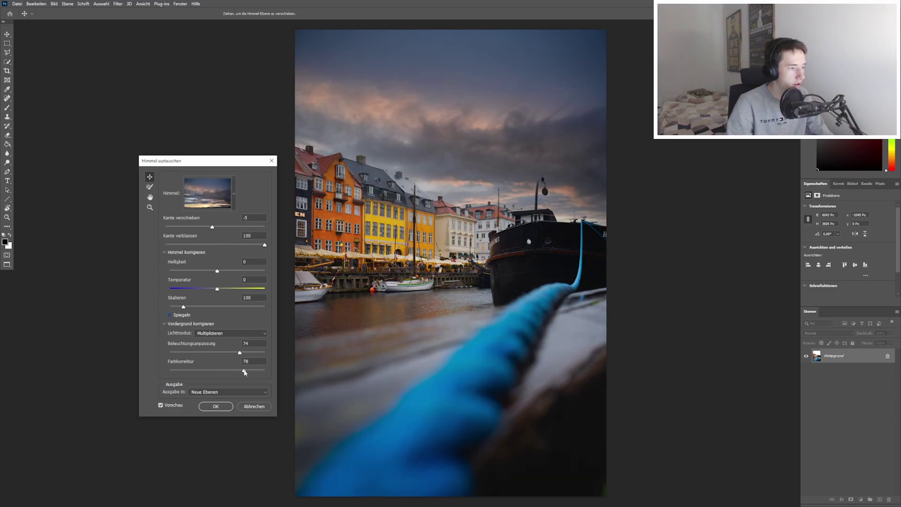
Set foreground Farbkorrektur to 61 and apply the sky with output as Neue Ebenen.
{"action": "left_click_drag", "start_coordinate": [251, 373], "coordinate": [202, 378]}
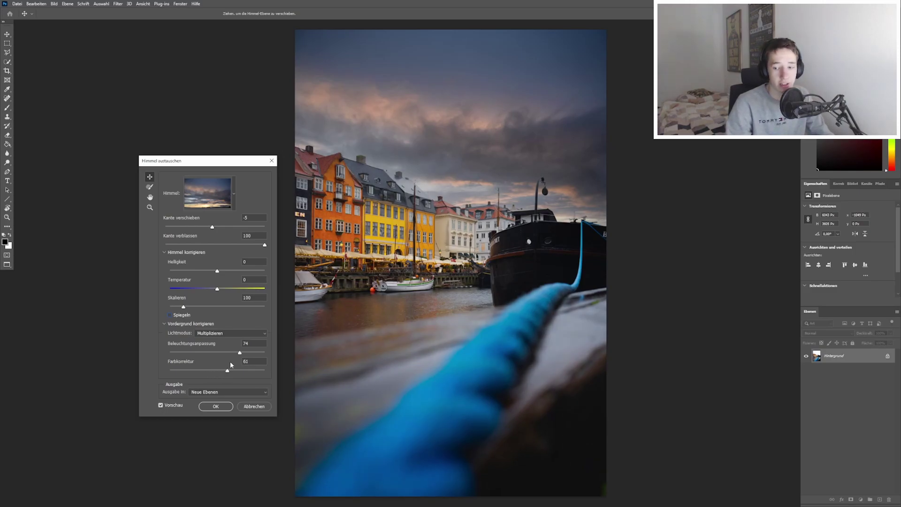
{"action": "left_click", "coordinate": [165, 252]}
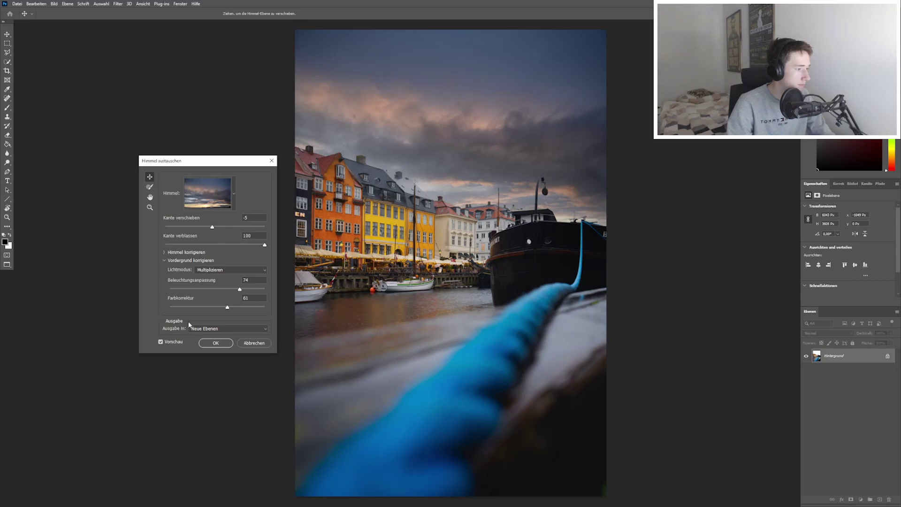
{"action": "left_click", "coordinate": [196, 329]}
{"action": "left_click", "coordinate": [206, 336]}
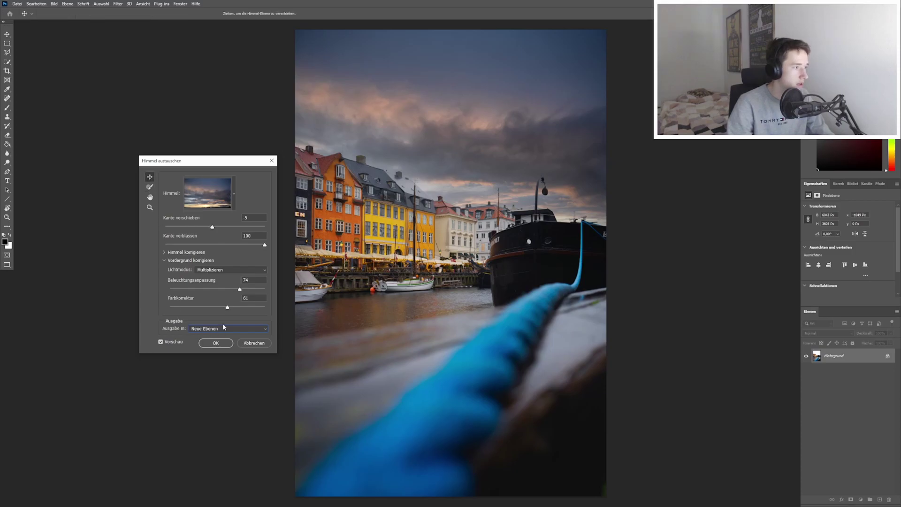
{"action": "left_click", "coordinate": [217, 343]}
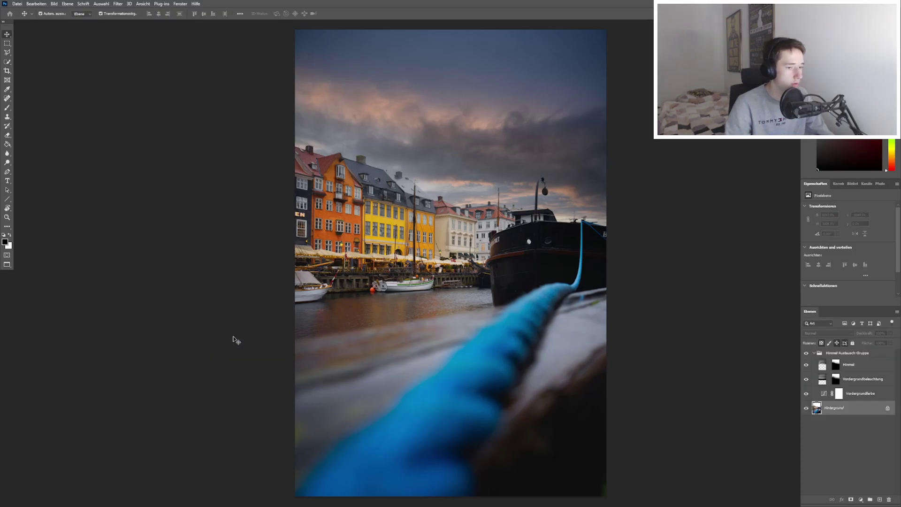
{"action": "left_click", "coordinate": [618, 253]}
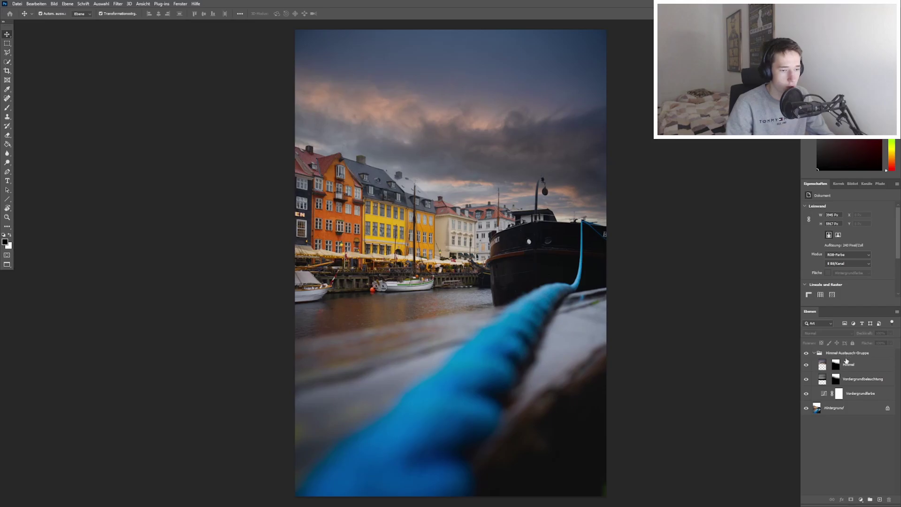
{"action": "left_click", "coordinate": [815, 353]}
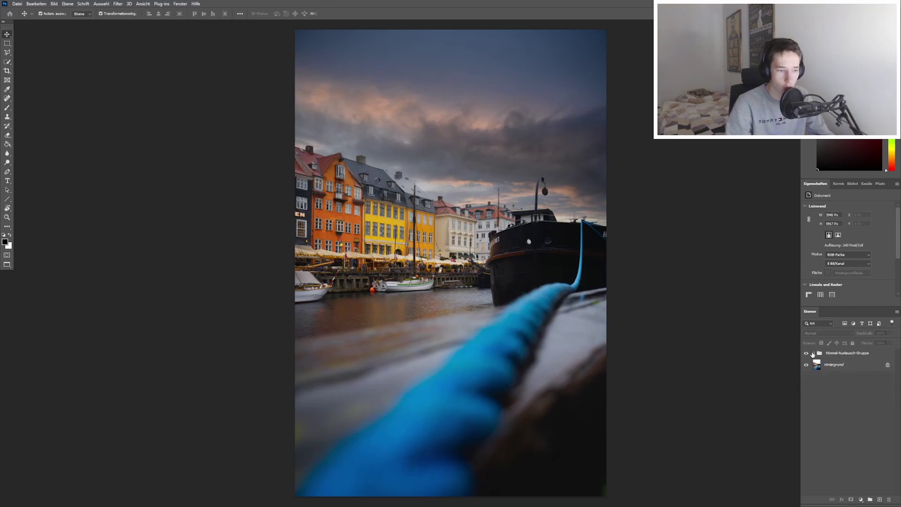
{"action": "left_click", "coordinate": [817, 354]}
{"action": "left_click", "coordinate": [814, 354]}
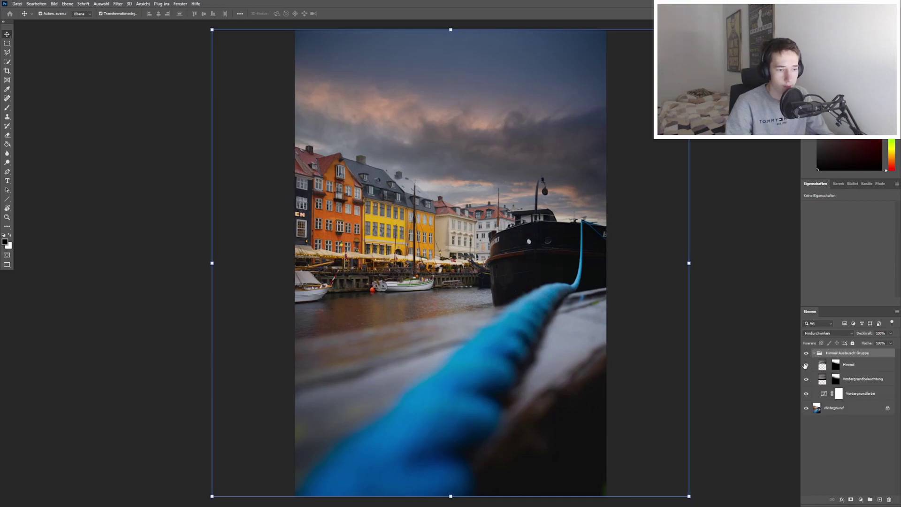
{"action": "left_click", "coordinate": [806, 366]}
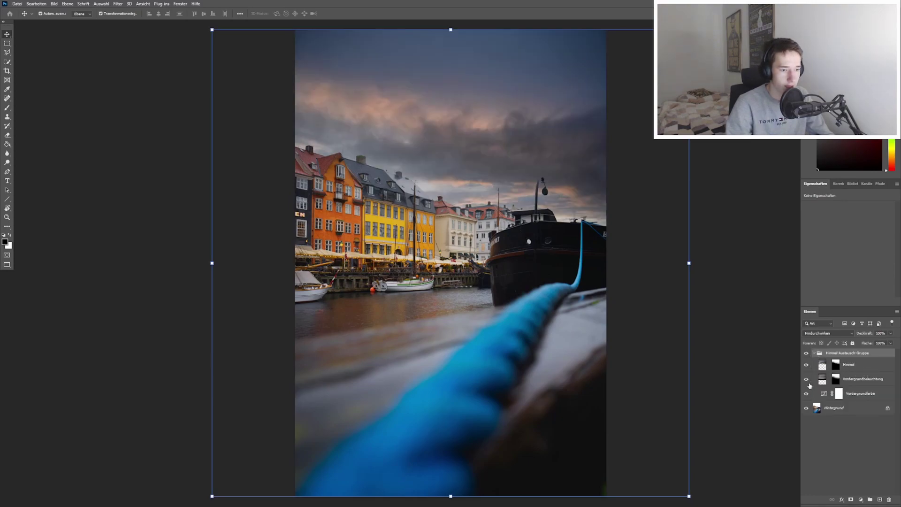
{"action": "left_click", "coordinate": [808, 380]}
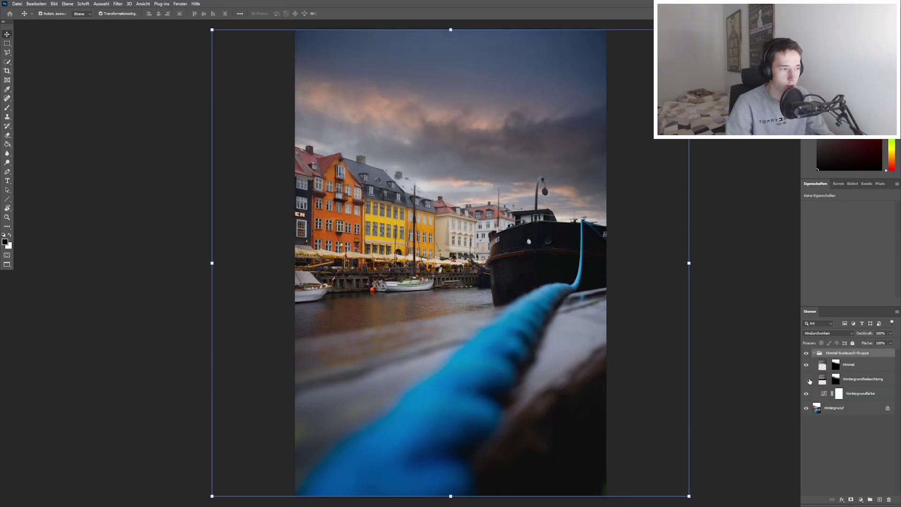
{"action": "left_click", "coordinate": [847, 421]}
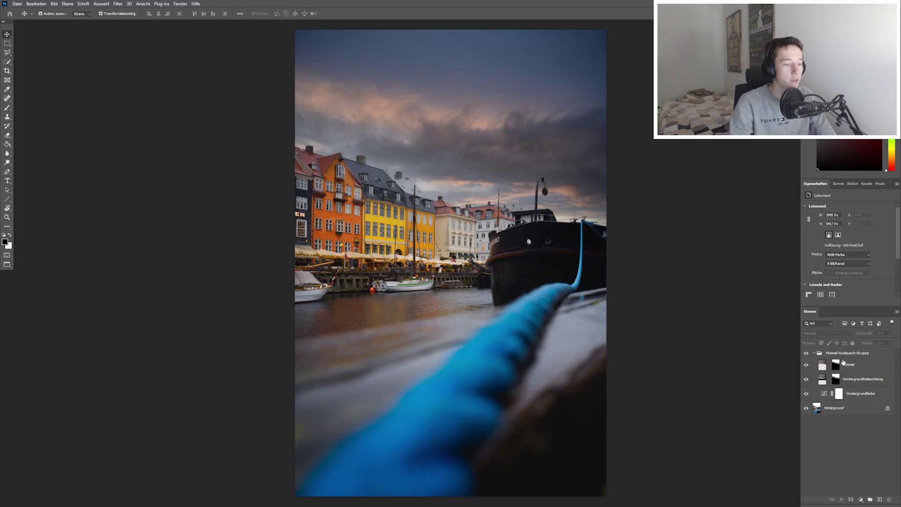
{"action": "left_click", "coordinate": [816, 354]}
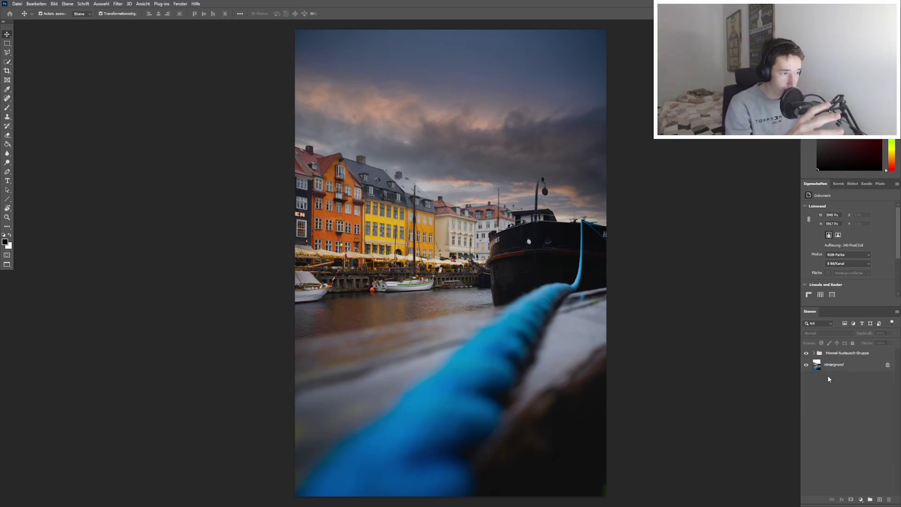
{"action": "scroll", "coordinate": [521, 146], "scroll_direction": "down", "scroll_amount": 2}
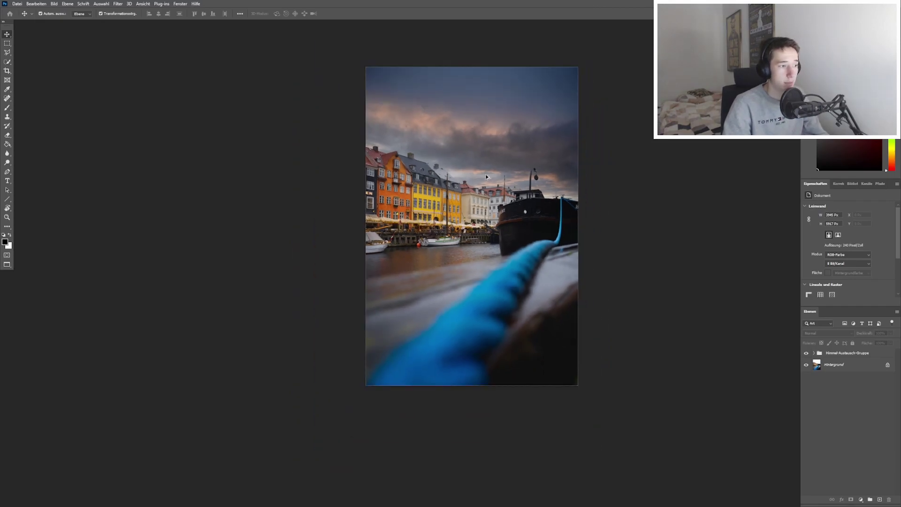
{"action": "scroll", "coordinate": [486, 177], "scroll_direction": "up", "scroll_amount": 1}
{"action": "scroll", "coordinate": [484, 179], "scroll_direction": "up", "scroll_amount": 1}
{"action": "scroll", "coordinate": [482, 177], "scroll_direction": "up", "scroll_amount": 2}
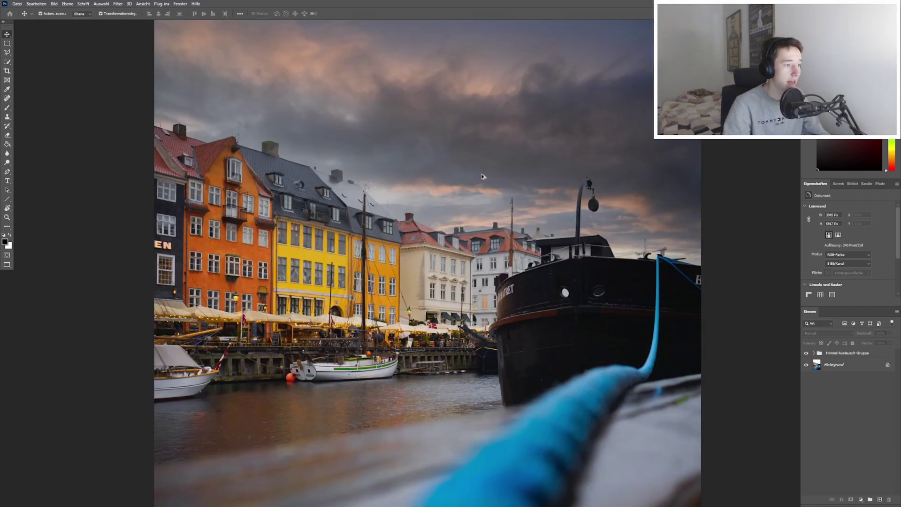
{"action": "scroll", "coordinate": [455, 197], "scroll_direction": "up", "scroll_amount": 1}
{"action": "left_click_drag", "start_coordinate": [455, 196], "coordinate": [408, 394]}
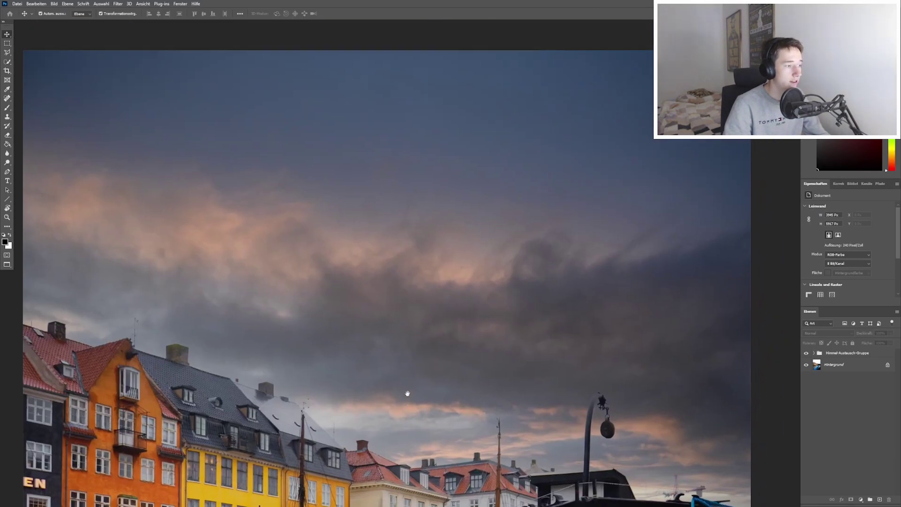
{"action": "scroll", "coordinate": [182, 357], "scroll_direction": "up", "scroll_amount": 2}
{"action": "left_click_drag", "start_coordinate": [182, 357], "coordinate": [402, 338]}
{"action": "scroll", "coordinate": [248, 303], "scroll_direction": "up", "scroll_amount": 2}
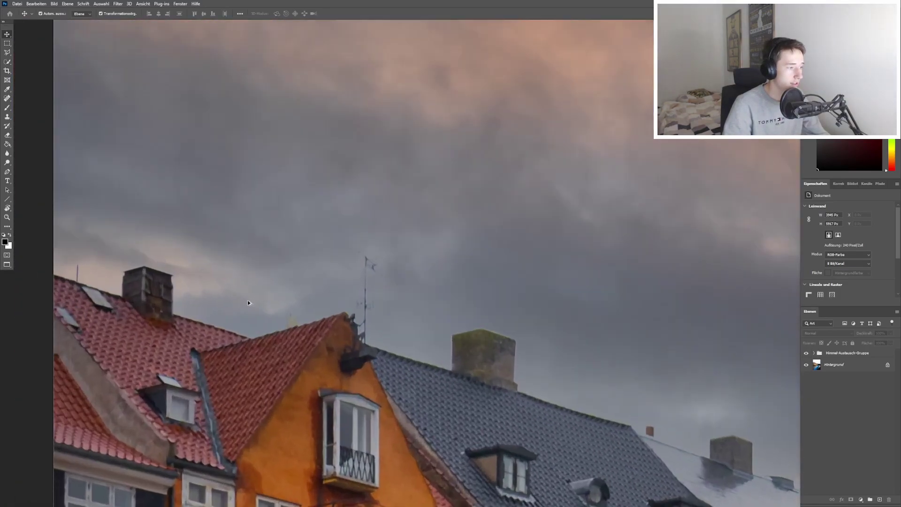
{"action": "scroll", "coordinate": [248, 303], "scroll_direction": "up", "scroll_amount": 1}
{"action": "left_click_drag", "start_coordinate": [263, 297], "coordinate": [530, 287]}
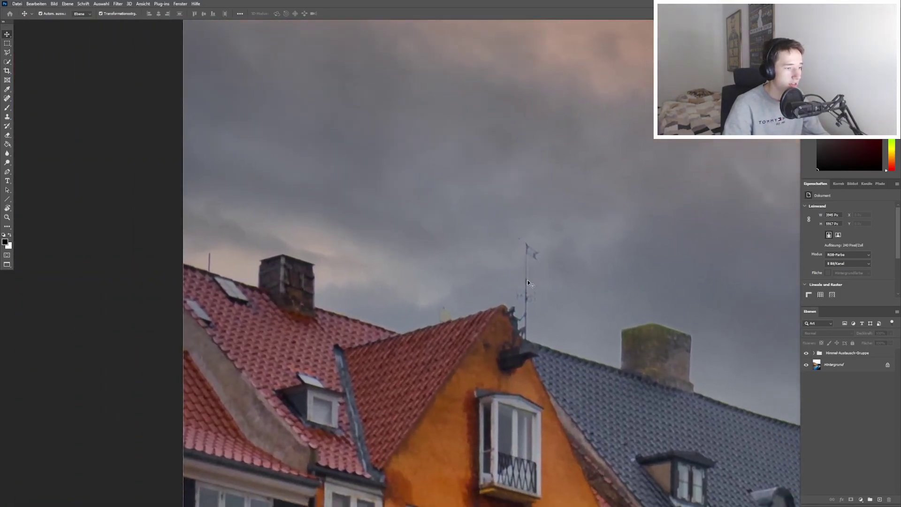
{"action": "scroll", "coordinate": [521, 312], "scroll_direction": "up", "scroll_amount": 1}
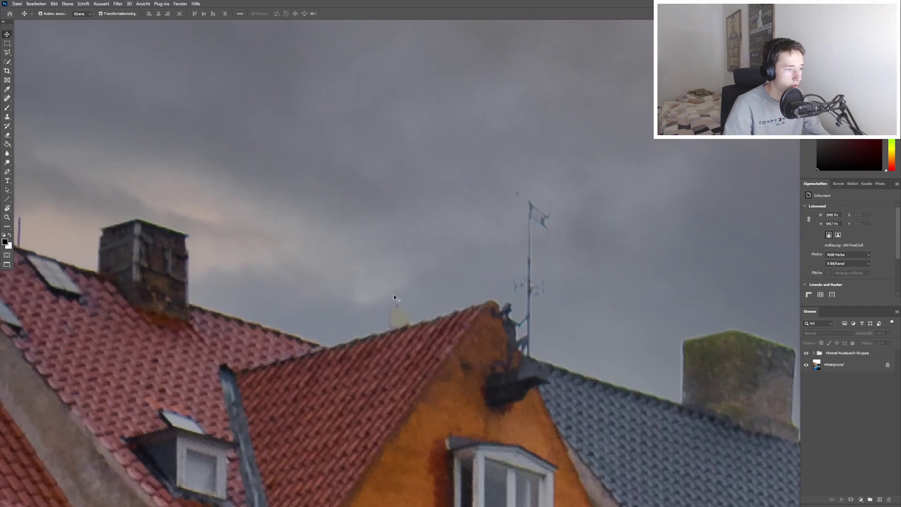
{"action": "left_click", "coordinate": [807, 353]}
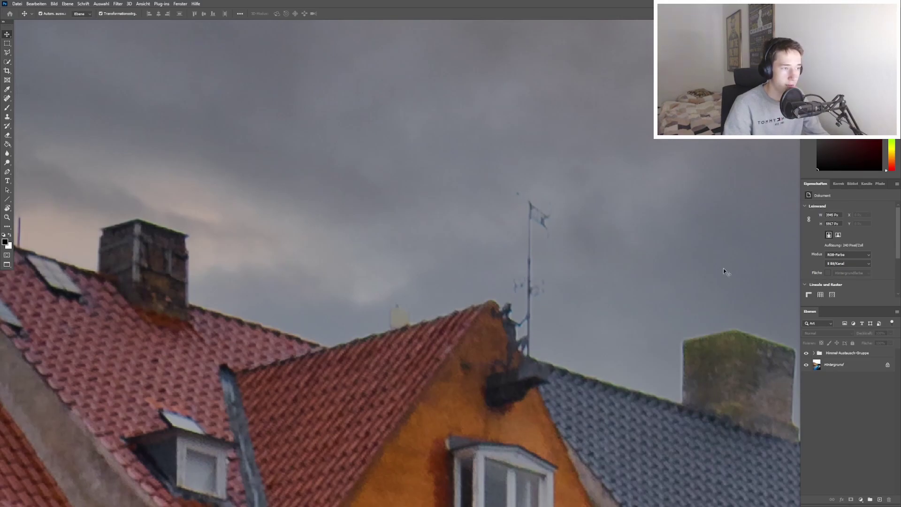
{"action": "left_click", "coordinate": [806, 353]}
{"action": "left_click", "coordinate": [807, 353]}
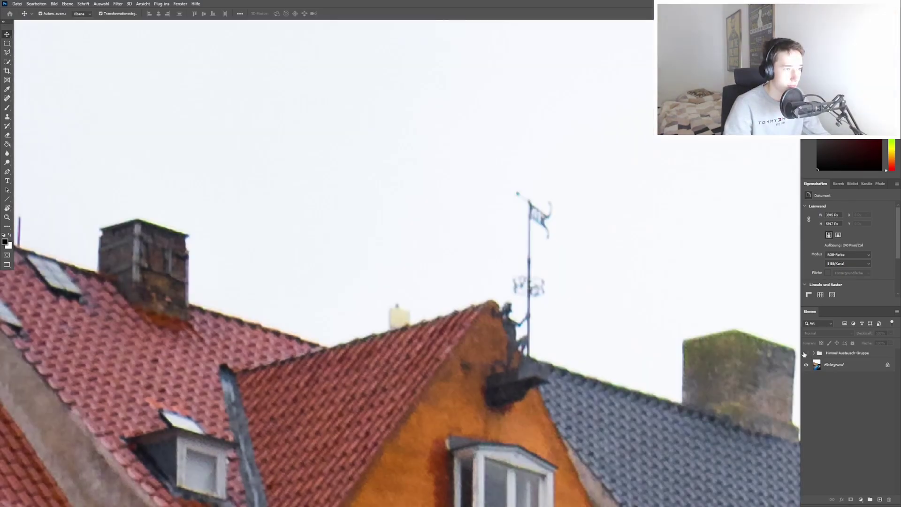
{"action": "left_click", "coordinate": [807, 353]}
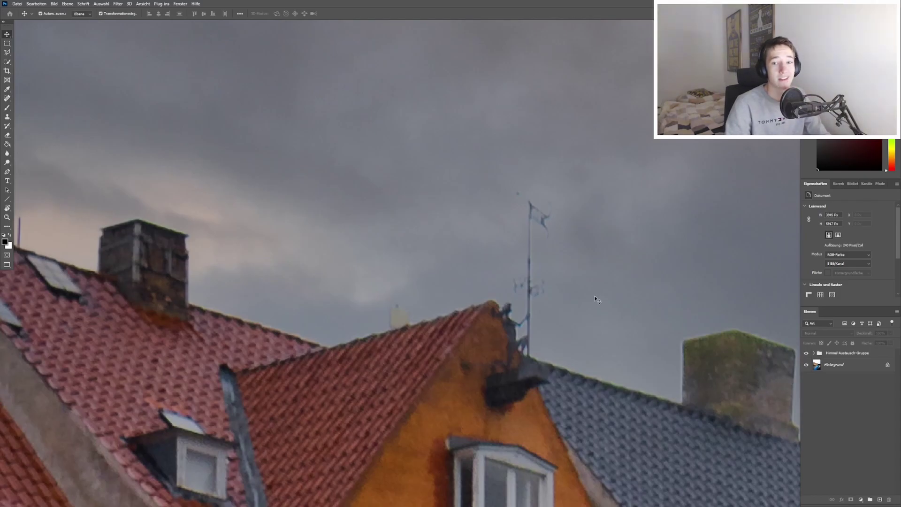
{"action": "left_click_drag", "start_coordinate": [444, 254], "coordinate": [612, 242]}
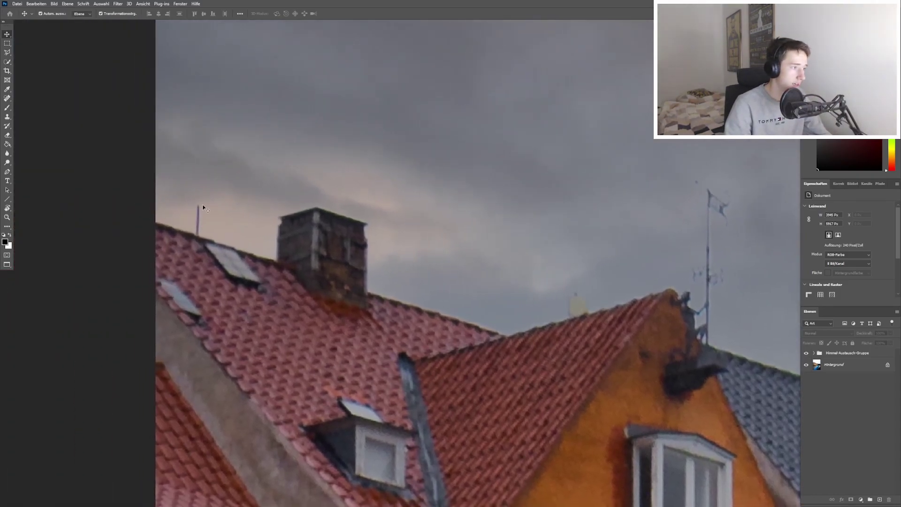
{"action": "scroll", "coordinate": [515, 324], "scroll_direction": "down", "scroll_amount": 3}
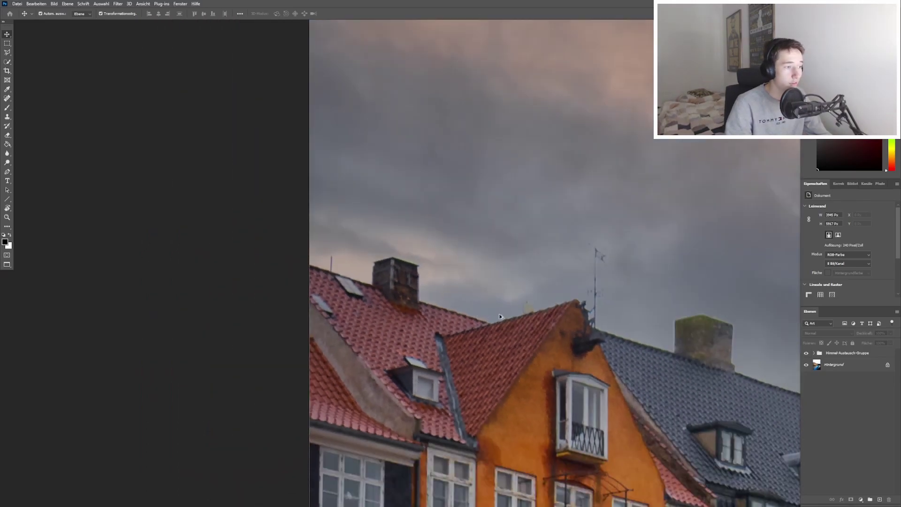
{"action": "scroll", "coordinate": [515, 325], "scroll_direction": "down", "scroll_amount": 2}
{"action": "scroll", "coordinate": [504, 330], "scroll_direction": "down", "scroll_amount": 1}
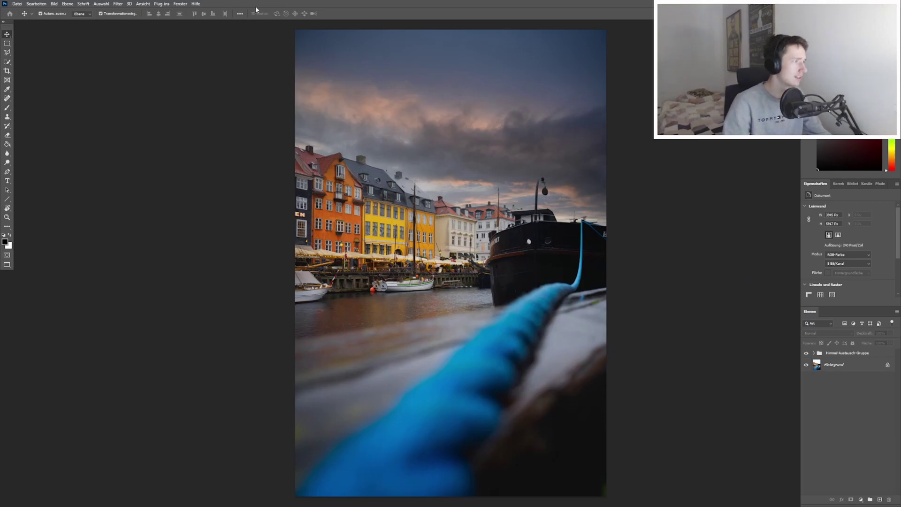
Select Hintergrund, hide Himmel-Austausch-Gruppe, and start Himmel austauschen on the background photo.
{"action": "left_click", "coordinate": [859, 365]}
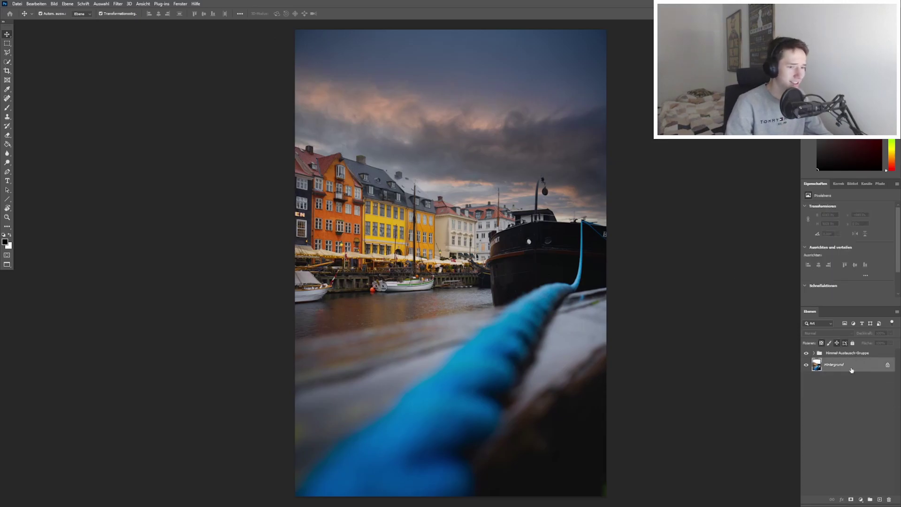
{"action": "left_click", "coordinate": [806, 353]}
{"action": "left_click", "coordinate": [52, 3]}
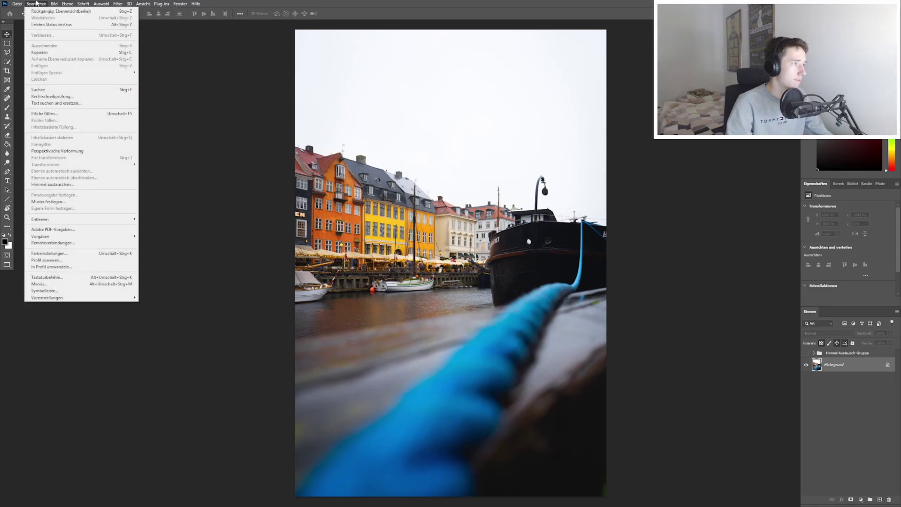
{"action": "left_click", "coordinate": [52, 184]}
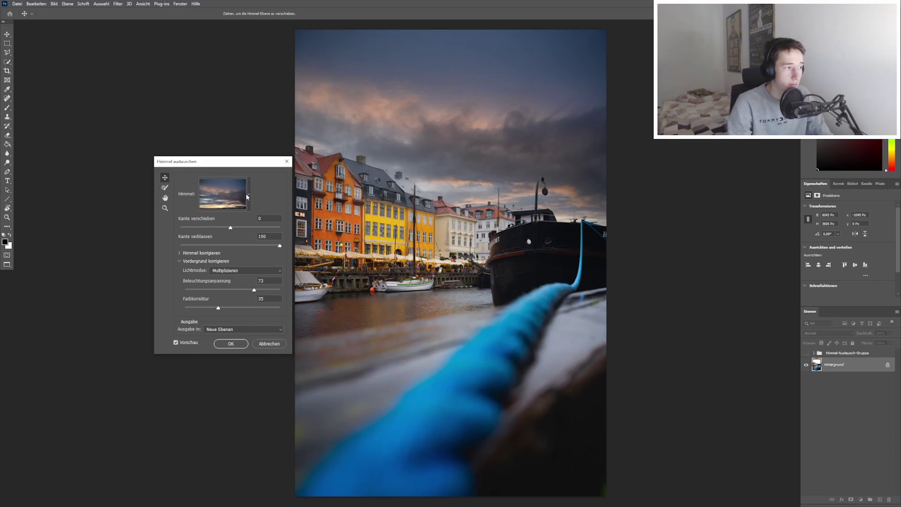
Browse the Himmel sky presets and their options, then cancel Sky Replacement unapplied.
{"action": "left_click", "coordinate": [249, 194]}
{"action": "left_click", "coordinate": [190, 265]}
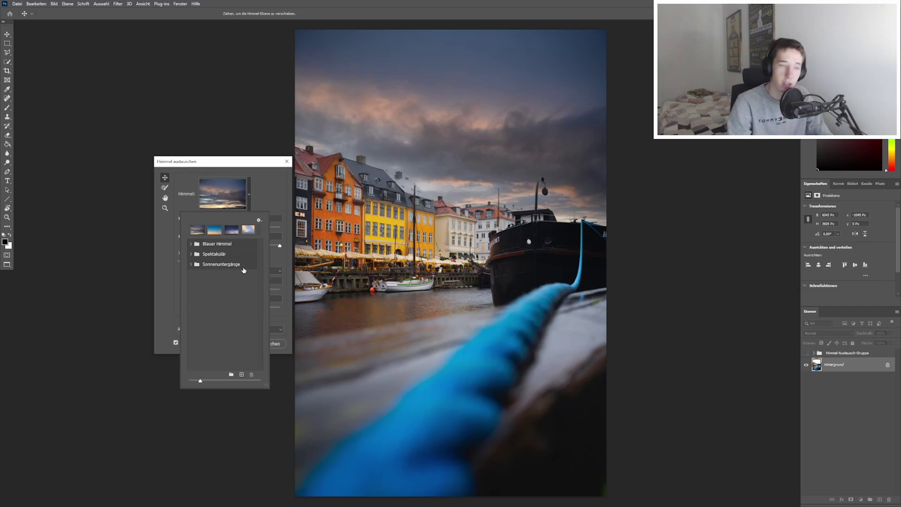
{"action": "left_click", "coordinate": [259, 222]}
{"action": "mouse_move", "coordinate": [288, 227]}
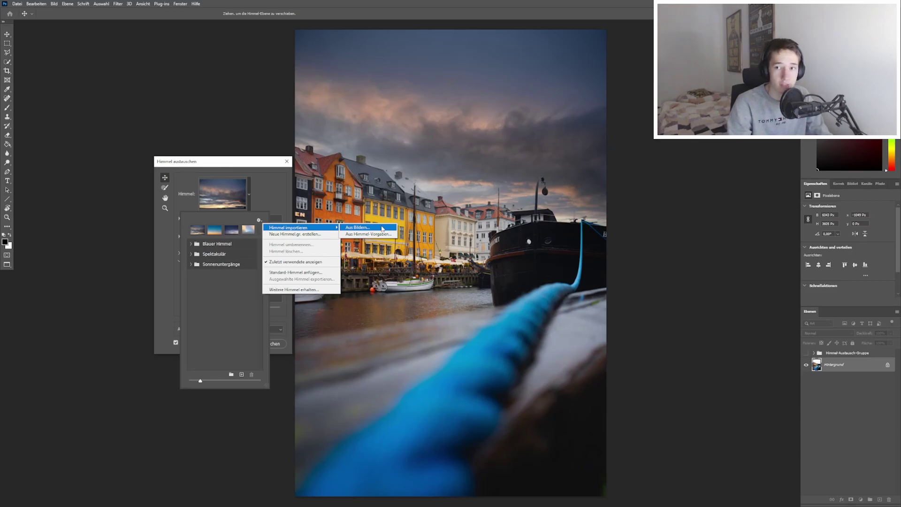
{"action": "left_click", "coordinate": [250, 296]}
{"action": "left_click", "coordinate": [275, 190]}
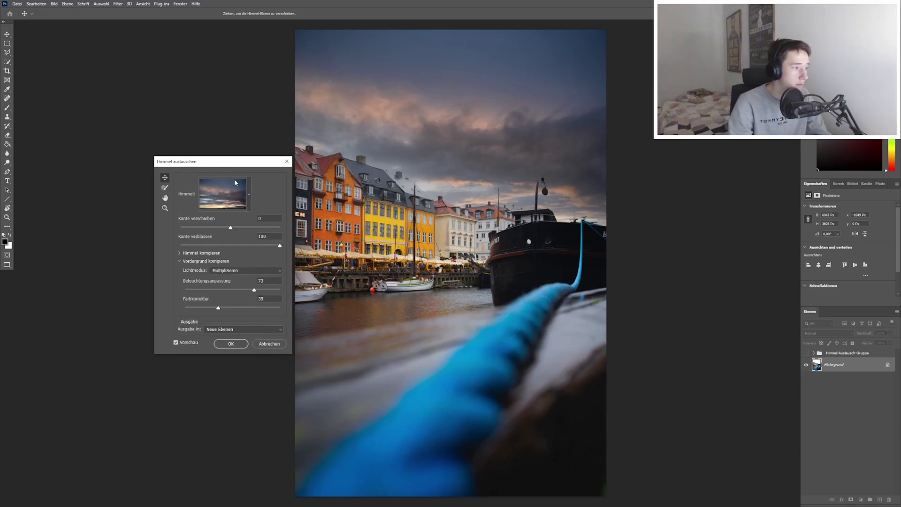
{"action": "left_click", "coordinate": [270, 343]}
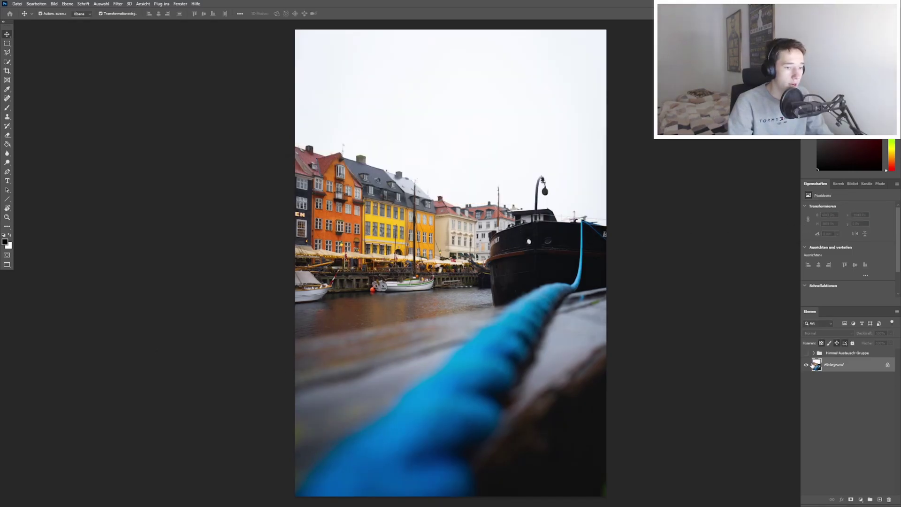
Turn on the Himmel-Austausch-Gruppe layer group's visibility to restore the sunset sky.
{"action": "left_click", "coordinate": [807, 353]}
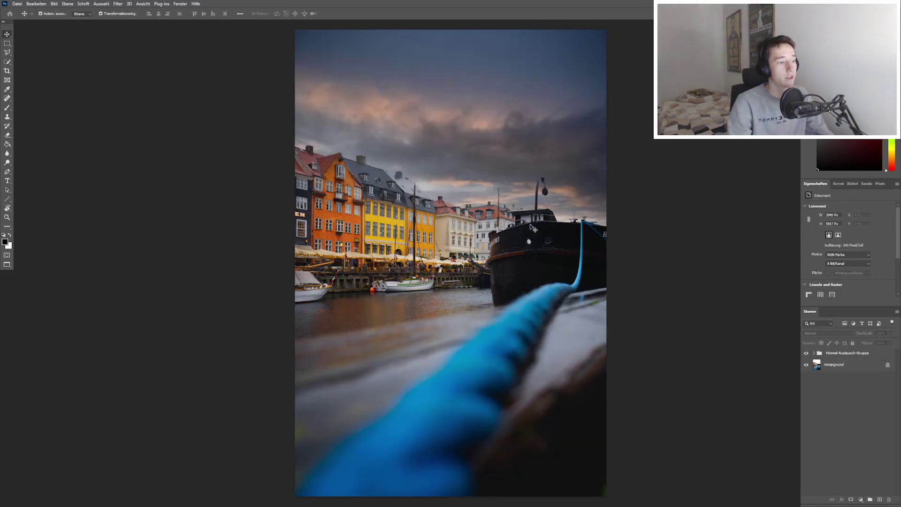